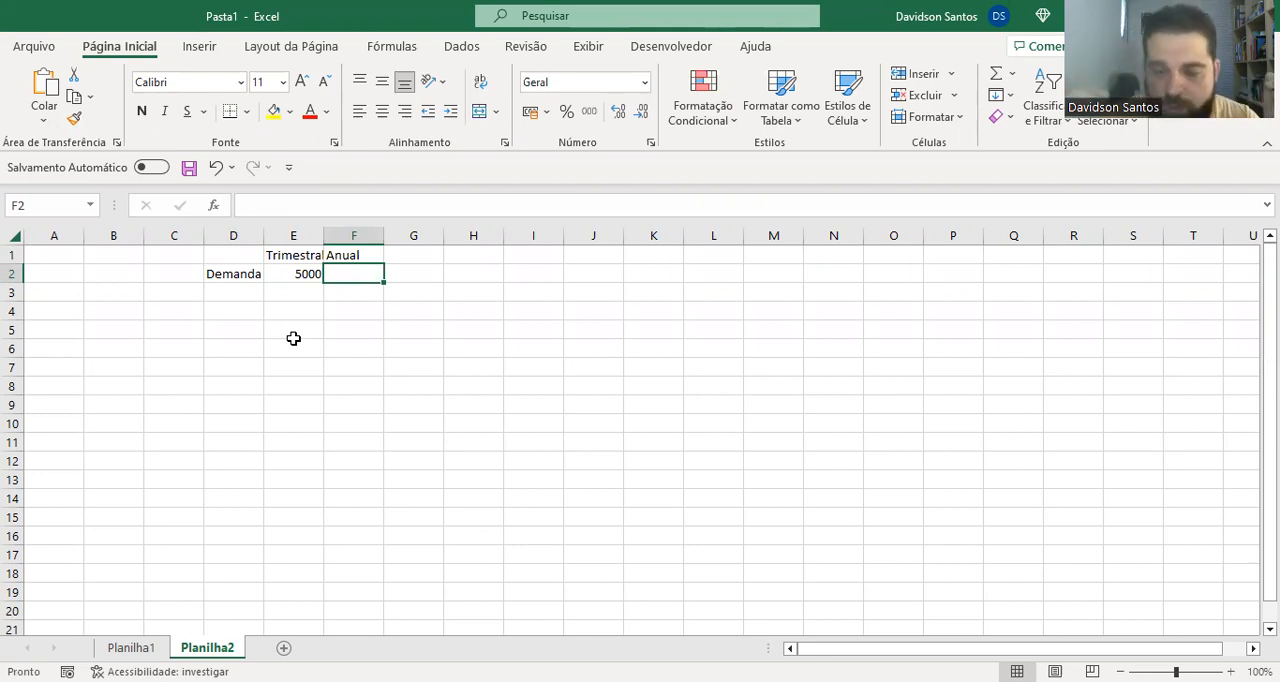
# Calculate the annual demand in F2 by multiplying the quarterly demand in E2 by 4
pyautogui.write('=')
pyautogui.press('Left')
pyautogui.write('*4')
pyautogui.press('Return')
pyautogui.press('Up')
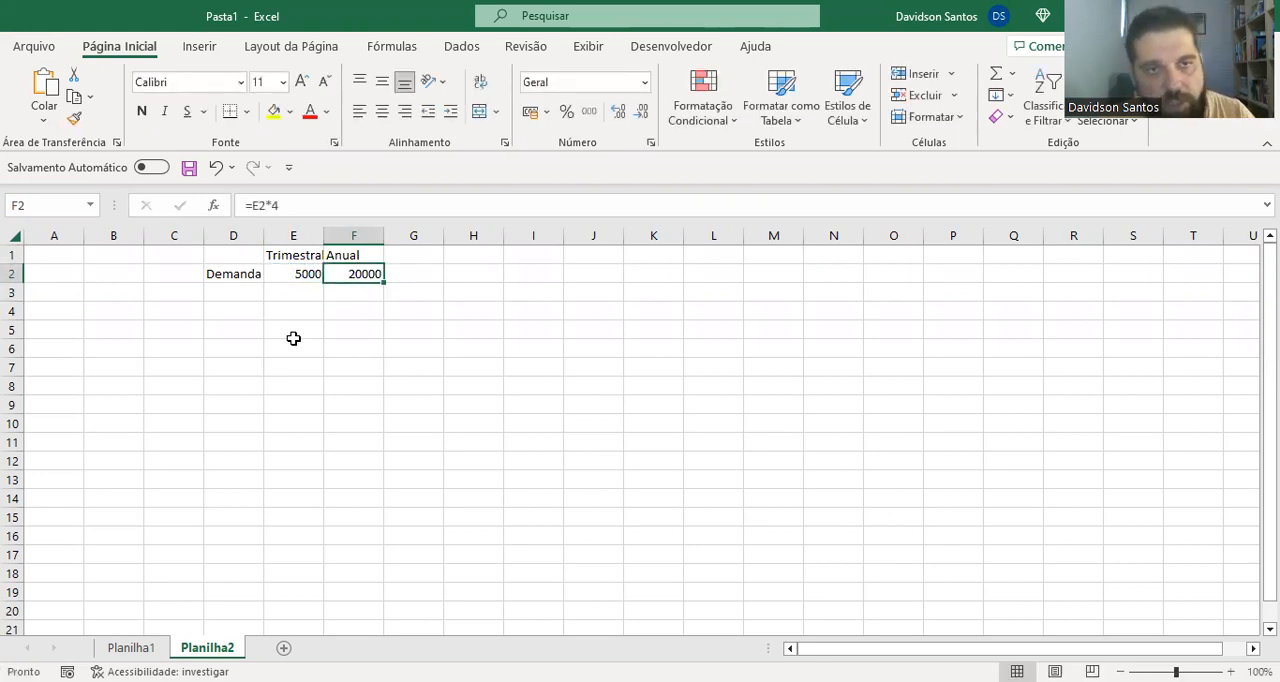
# Label cells D3 to D5 "Custo de armazenagem", "Custo do produto" and "Custo do pedido", and fit column D's width to its contents
pyautogui.press('Left')
pyautogui.press('Left')
pyautogui.press('Down')
pyautogui.write('Custo de armazenagem')
pyautogui.press('Return')
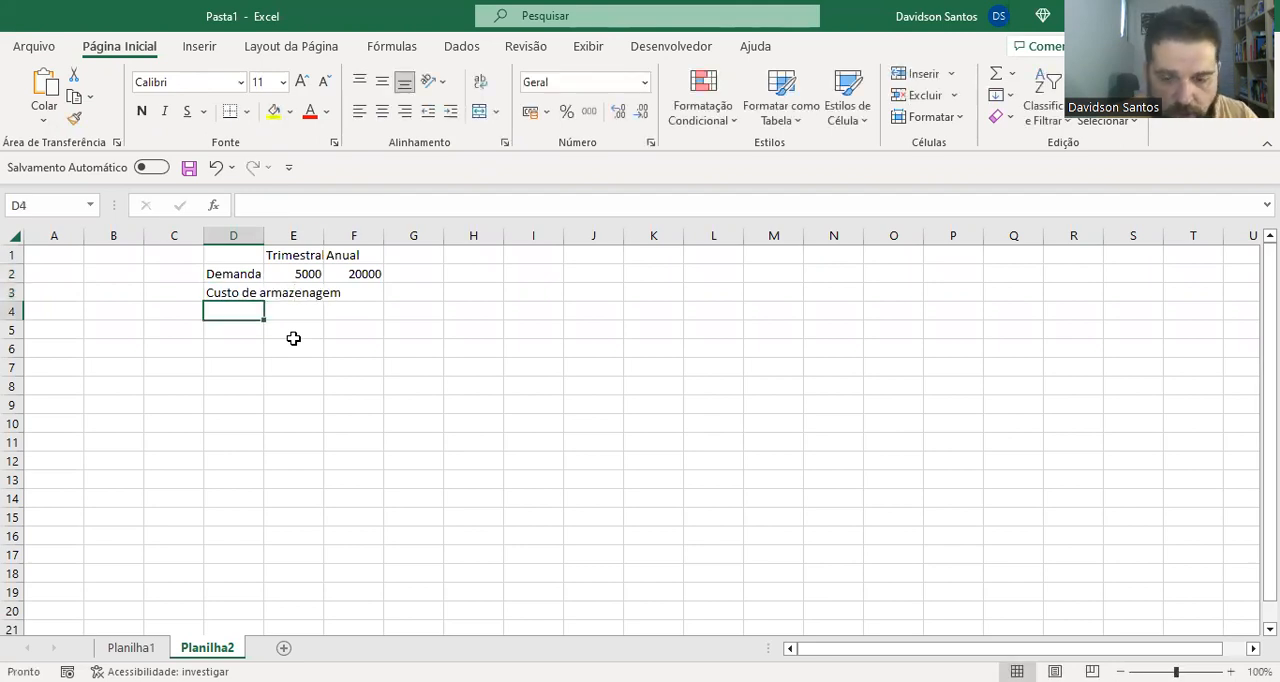
pyautogui.write('Custo do pro')
pyautogui.write('du')
pyautogui.press('BackSpace')
pyautogui.write('uto')
pyautogui.press('Return')
pyautogui.write('Custo do pedido')
pyautogui.press('Return')
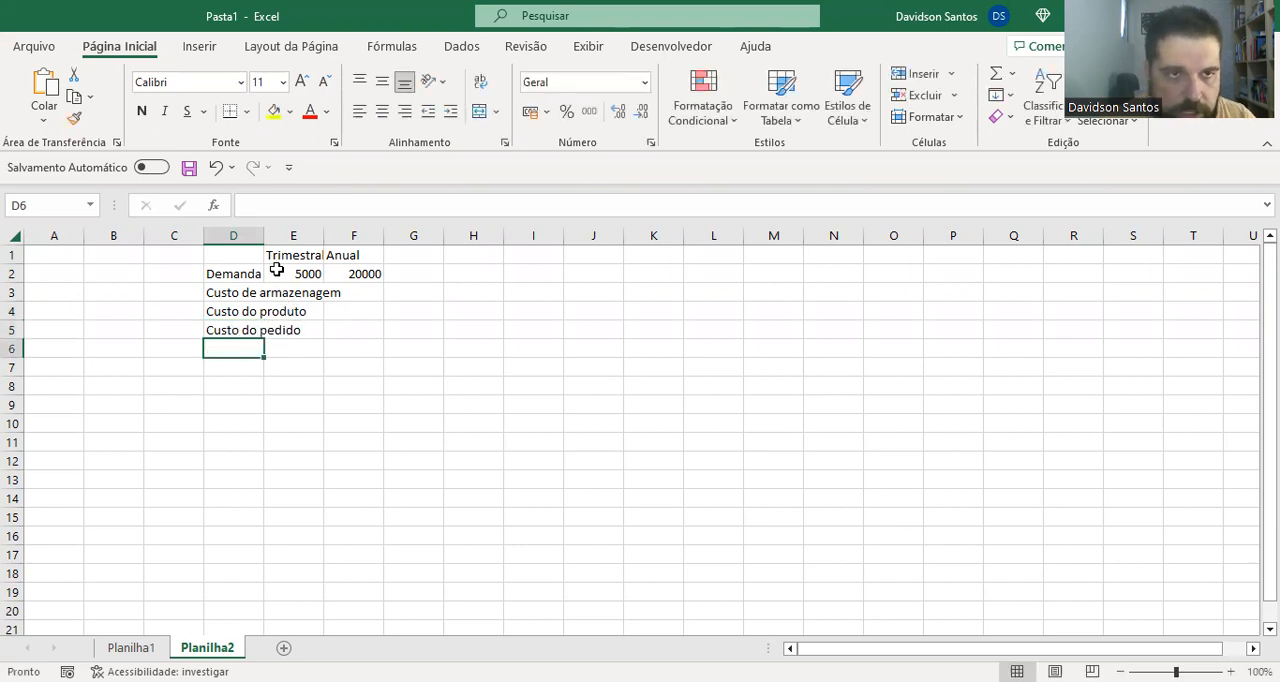
pyautogui.doubleClick(264, 236)
# Enter 5% as the storage cost in E3 and 100 as the product cost in E4
pyautogui.click(380, 300)
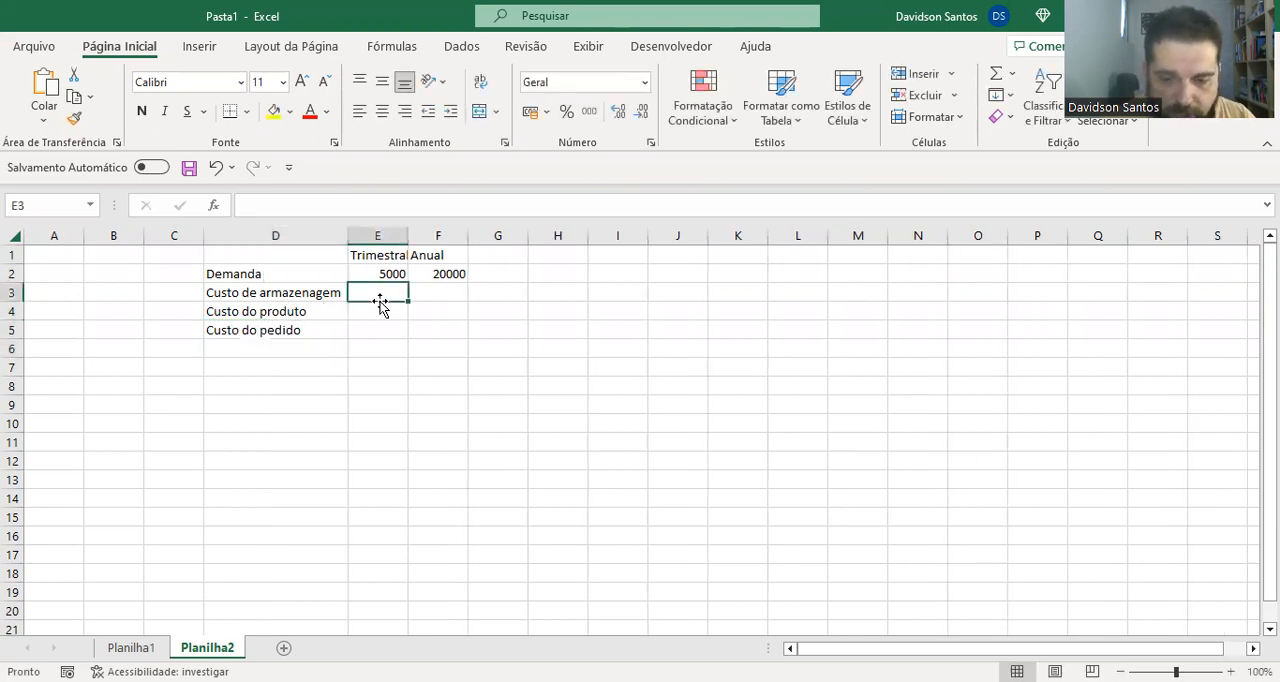
pyautogui.write('5%')
pyautogui.press('Return')
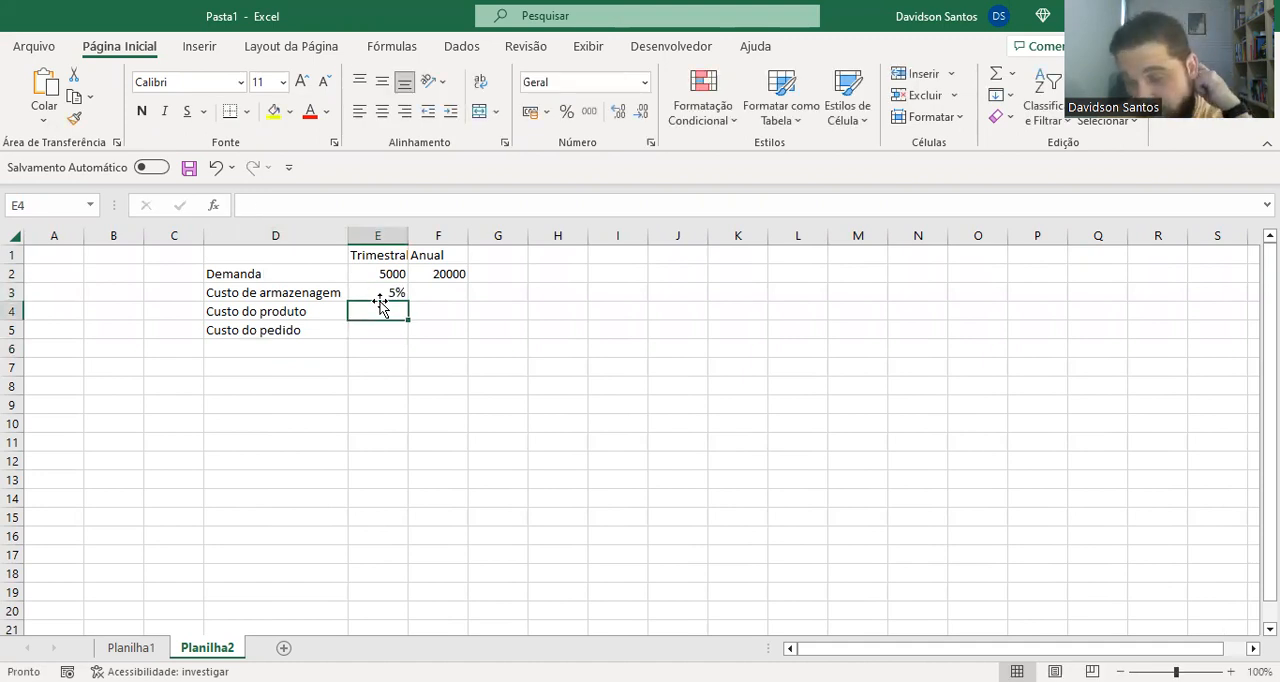
pyautogui.write('100')
pyautogui.press('Return')
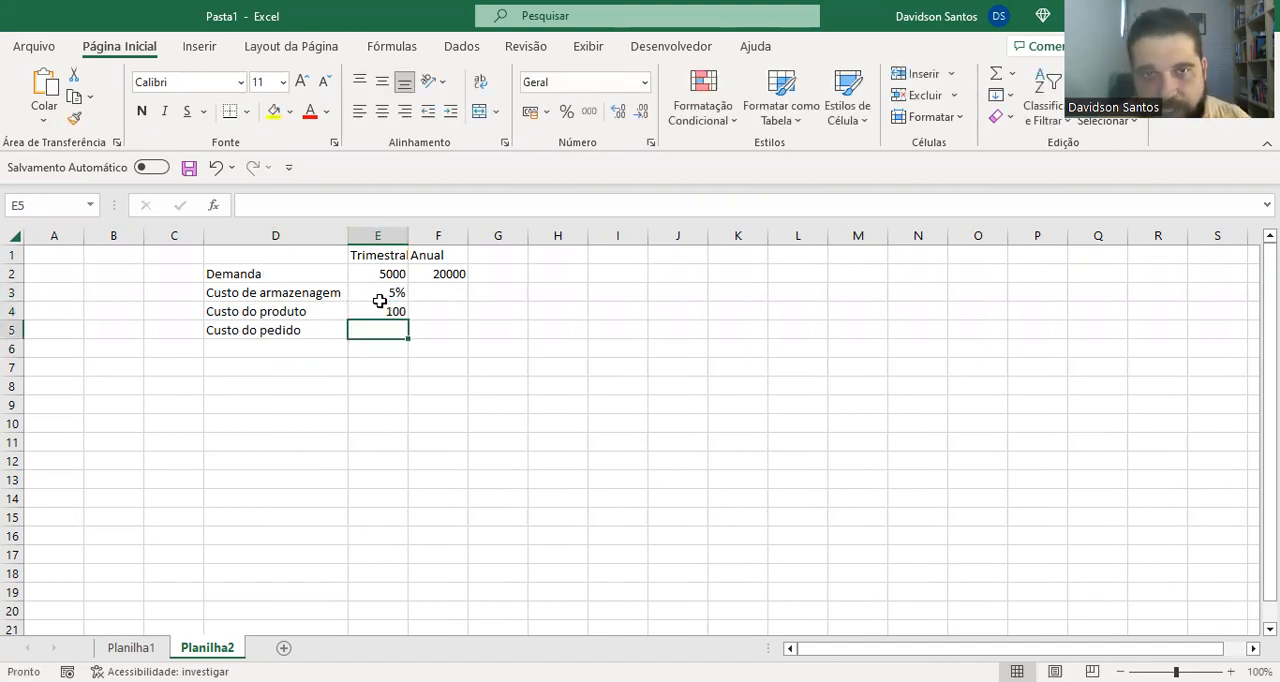
# Format E4 and E5 as R$ accounting currency and enter 5 as the order cost in E5
pyautogui.click(531, 111)
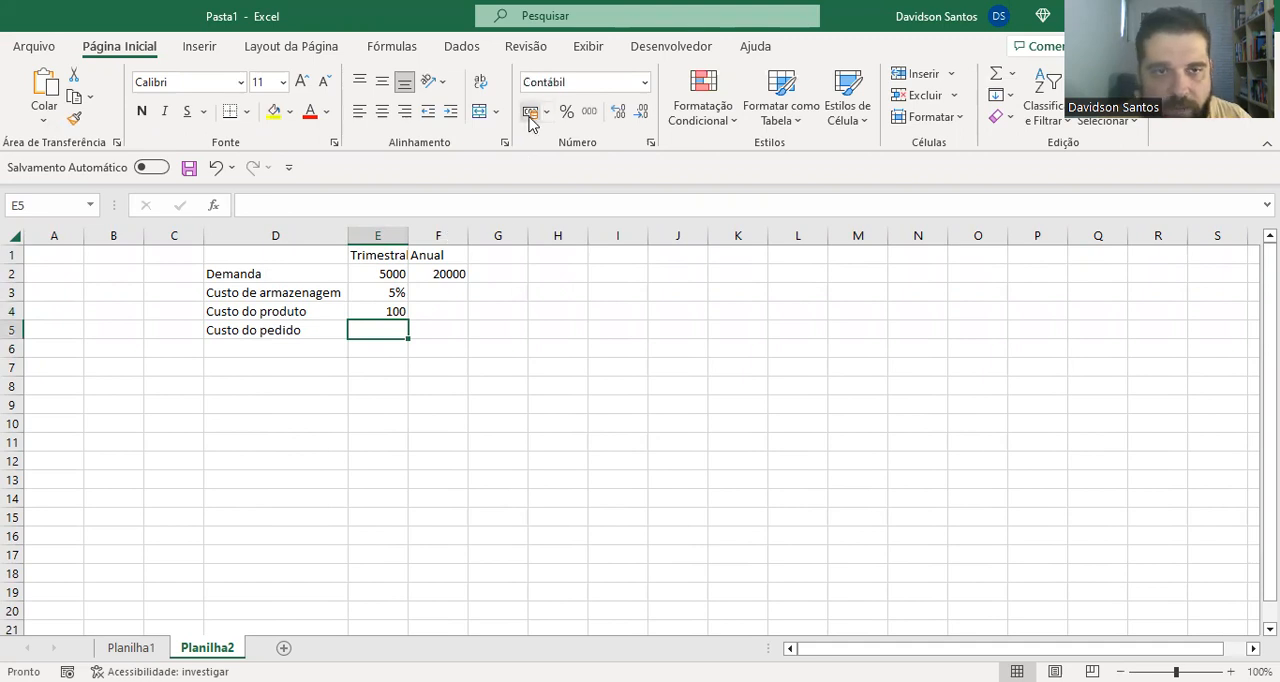
pyautogui.click(397, 311)
pyautogui.click(531, 111)
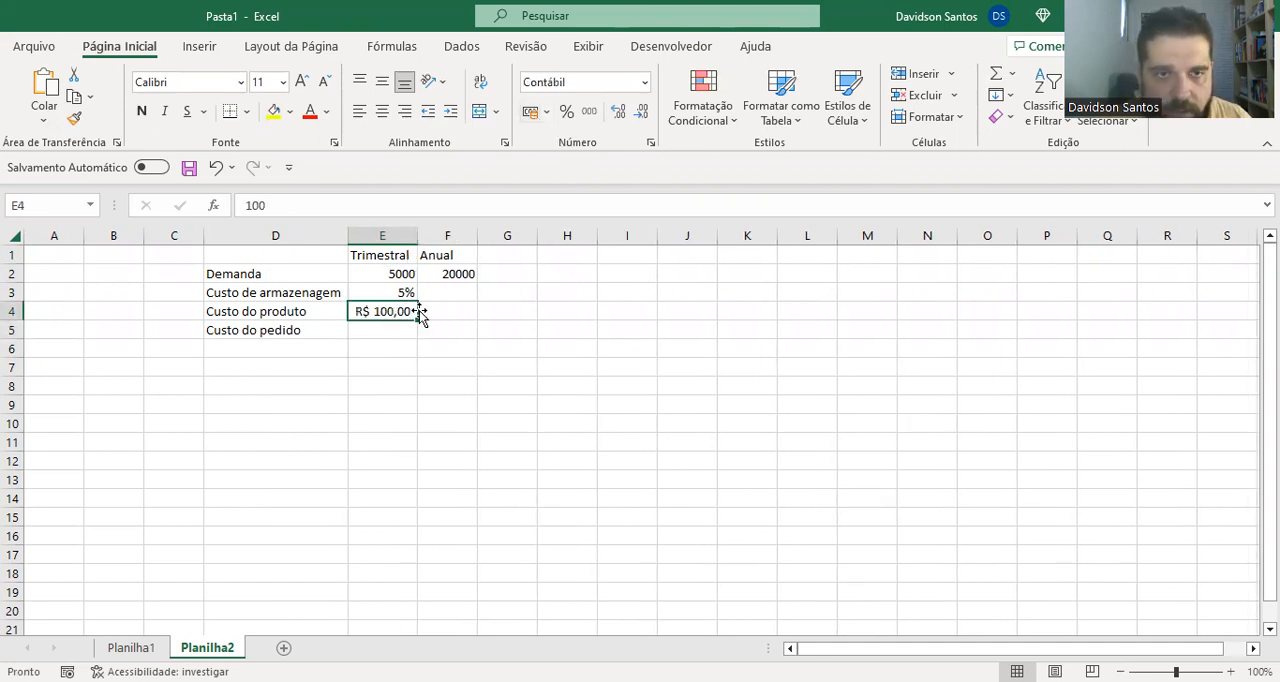
pyautogui.click(402, 329)
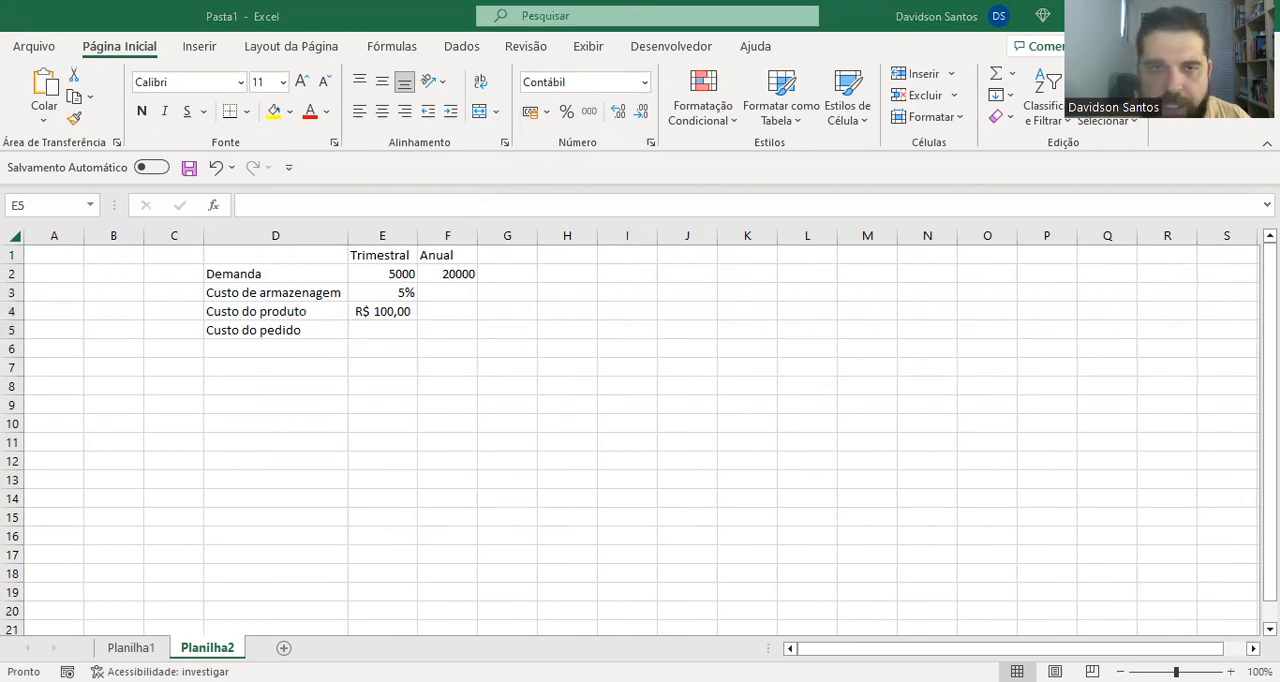
pyautogui.write('5')
pyautogui.press('Return')
# Label cell D7 "LEC", leaving one blank row below the cost data
pyautogui.press('Down')
pyautogui.press('Left')
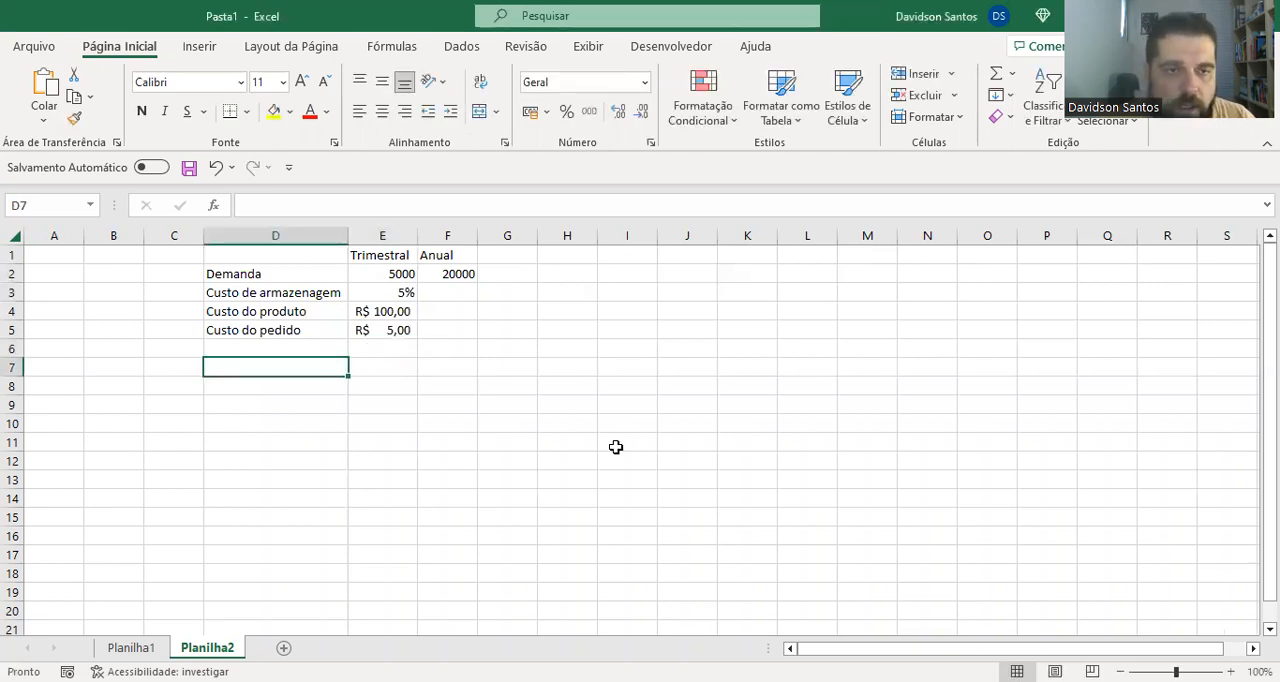
pyautogui.write('LEC')
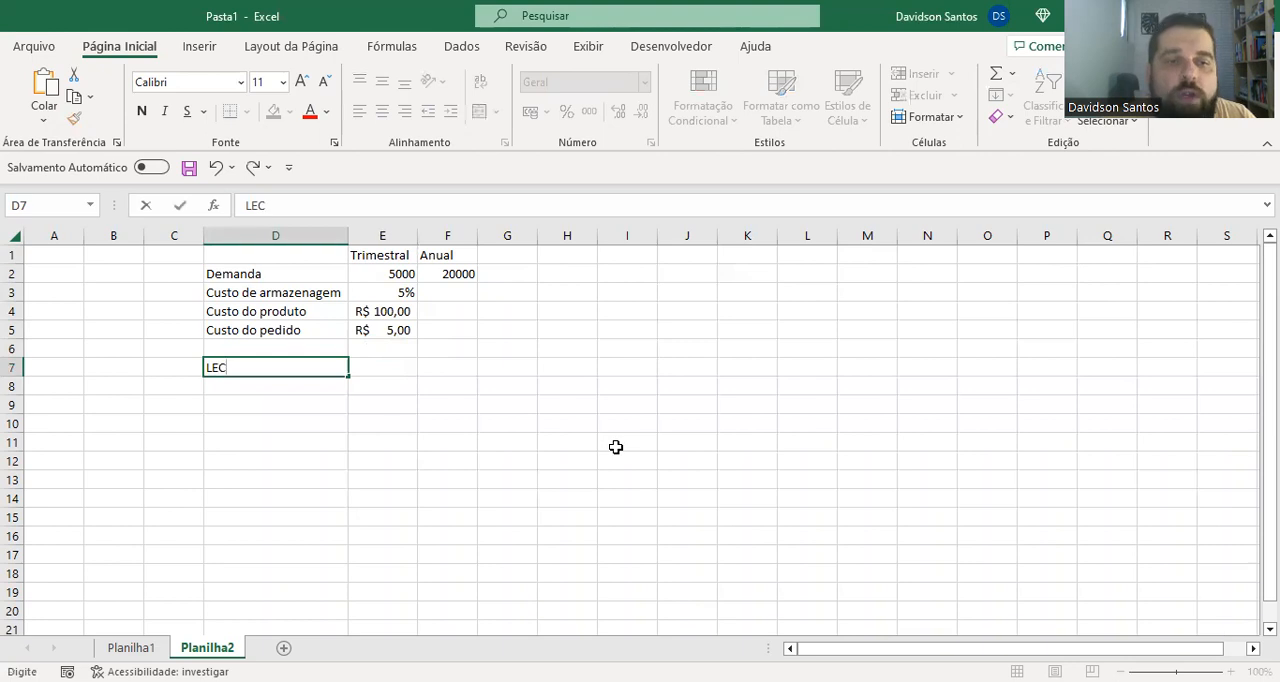
pyautogui.press('Tab')
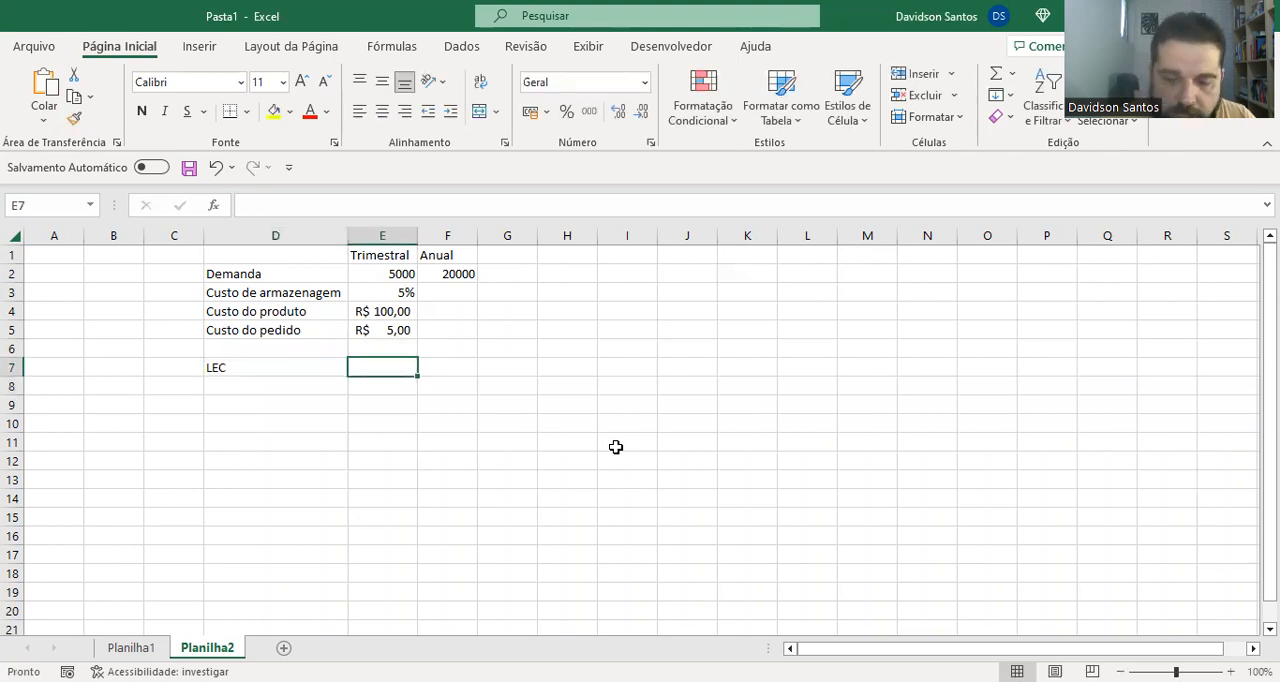
# Calculate the LEC in E7 with =RAIZ((2*F2*E5)/(E3*E4)) and apply the thousands separator number style to the cell
pyautogui.write('=R')
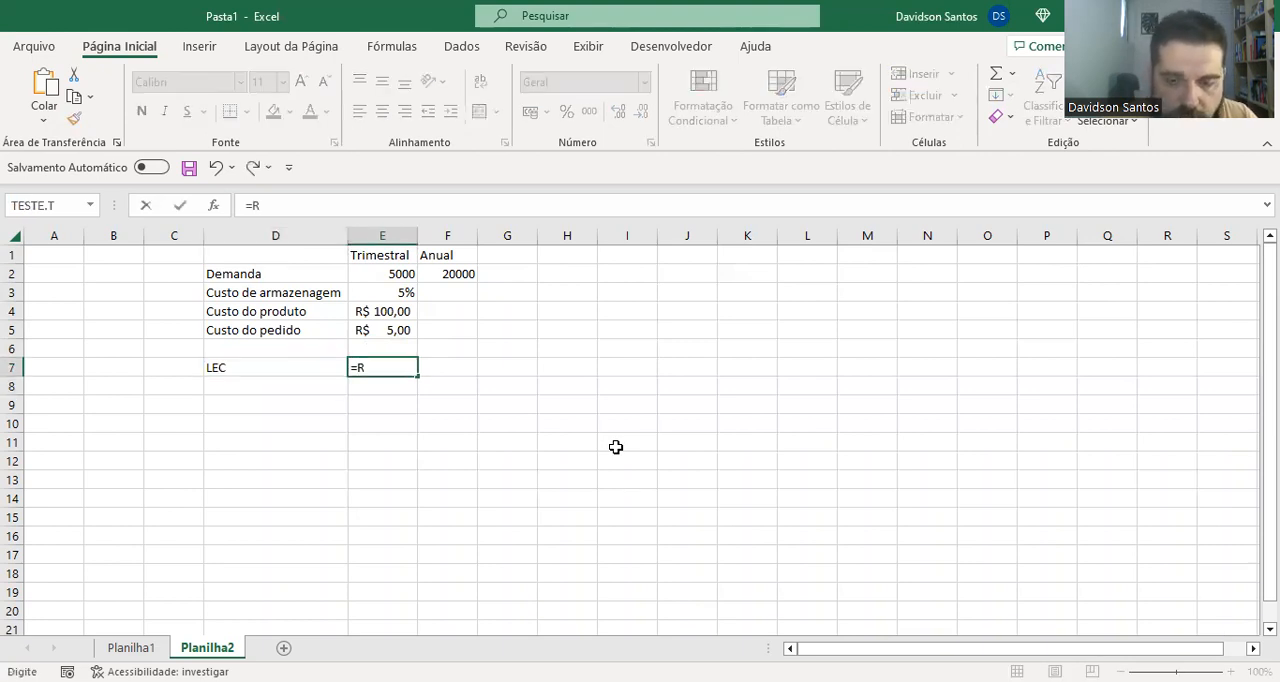
pyautogui.write('AIZ((2*')
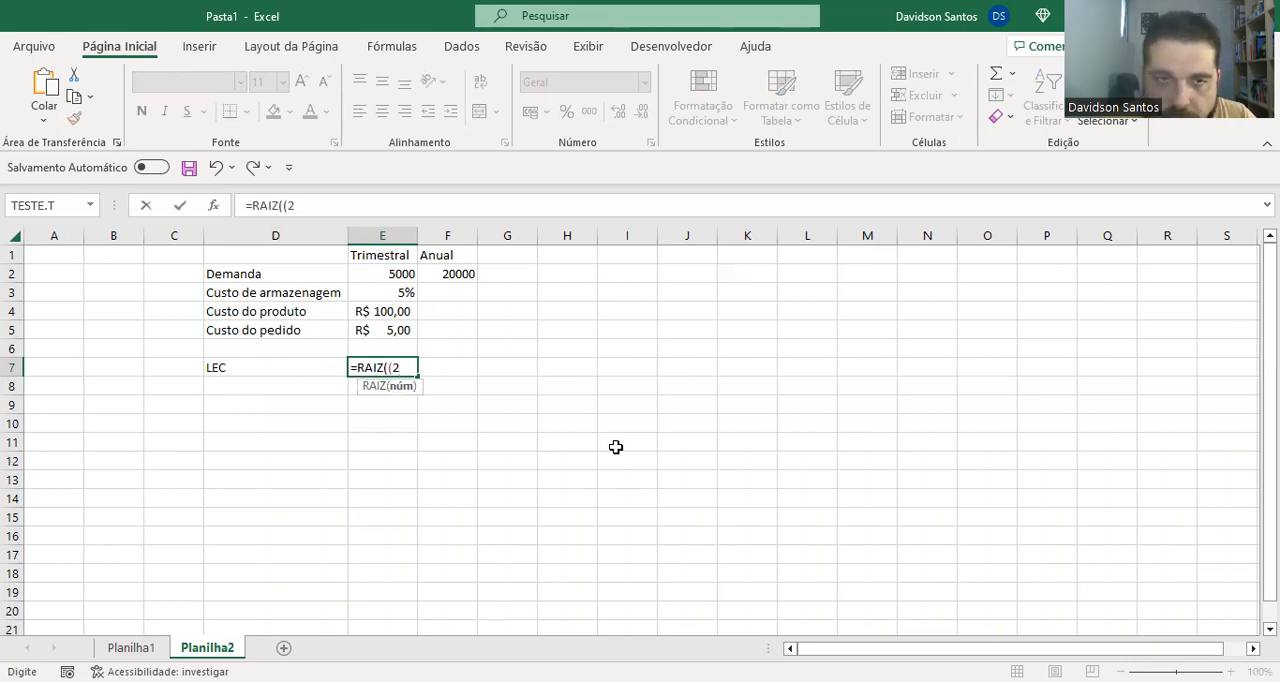
pyautogui.press('Right')
pyautogui.press('Up')
pyautogui.press('Up')
pyautogui.press('Up')
pyautogui.press('Up')
pyautogui.press('Up')
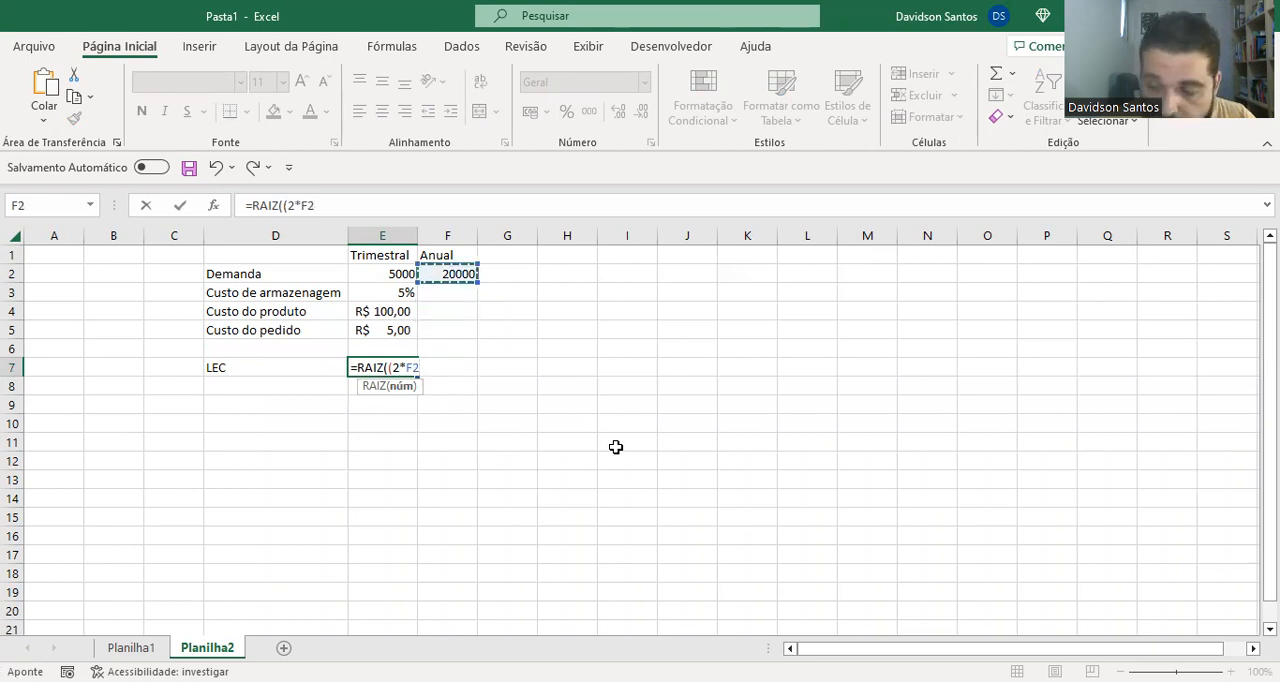
pyautogui.write('*')
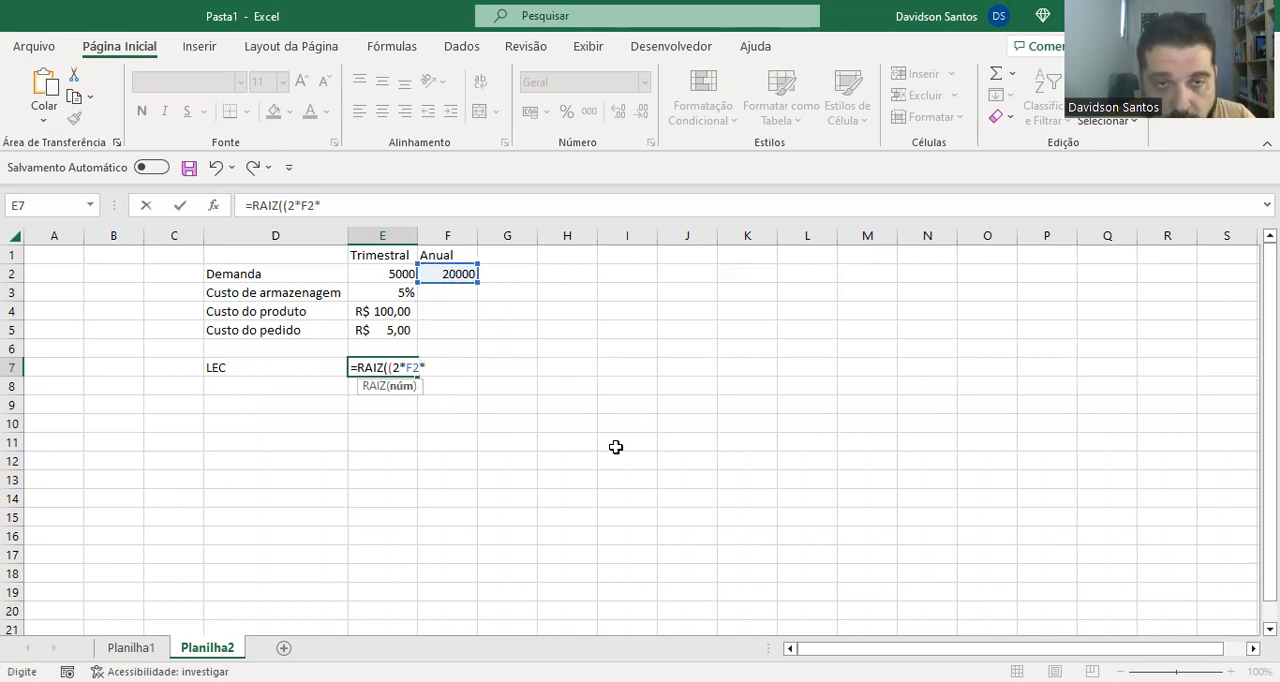
pyautogui.press('Up')
pyautogui.press('Up')
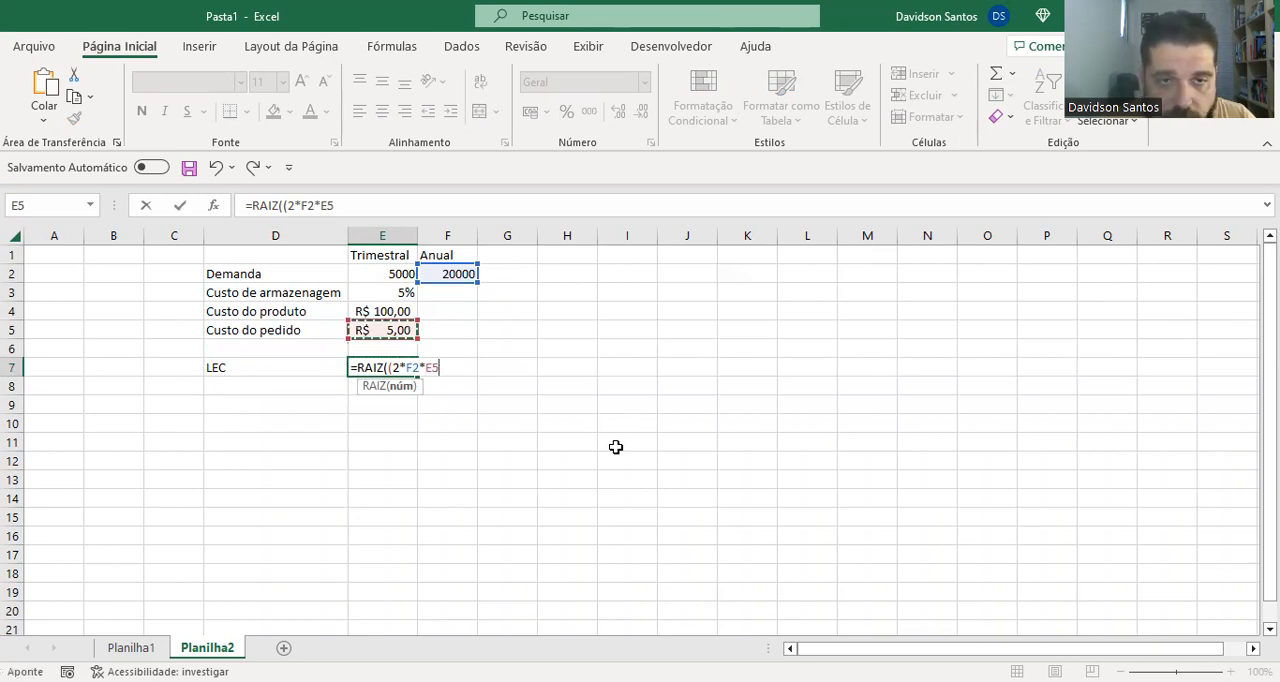
pyautogui.write(')/(')
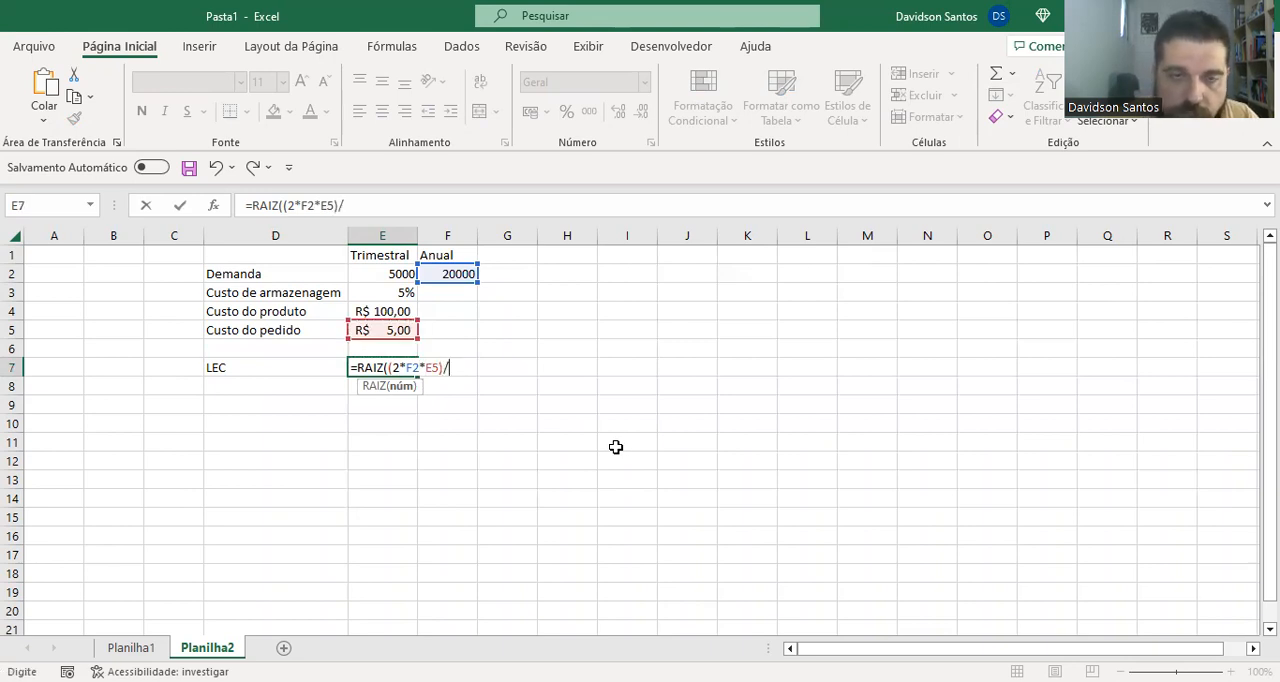
pyautogui.press('Up')
pyautogui.press('Up')
pyautogui.press('Up')
pyautogui.press('Up')
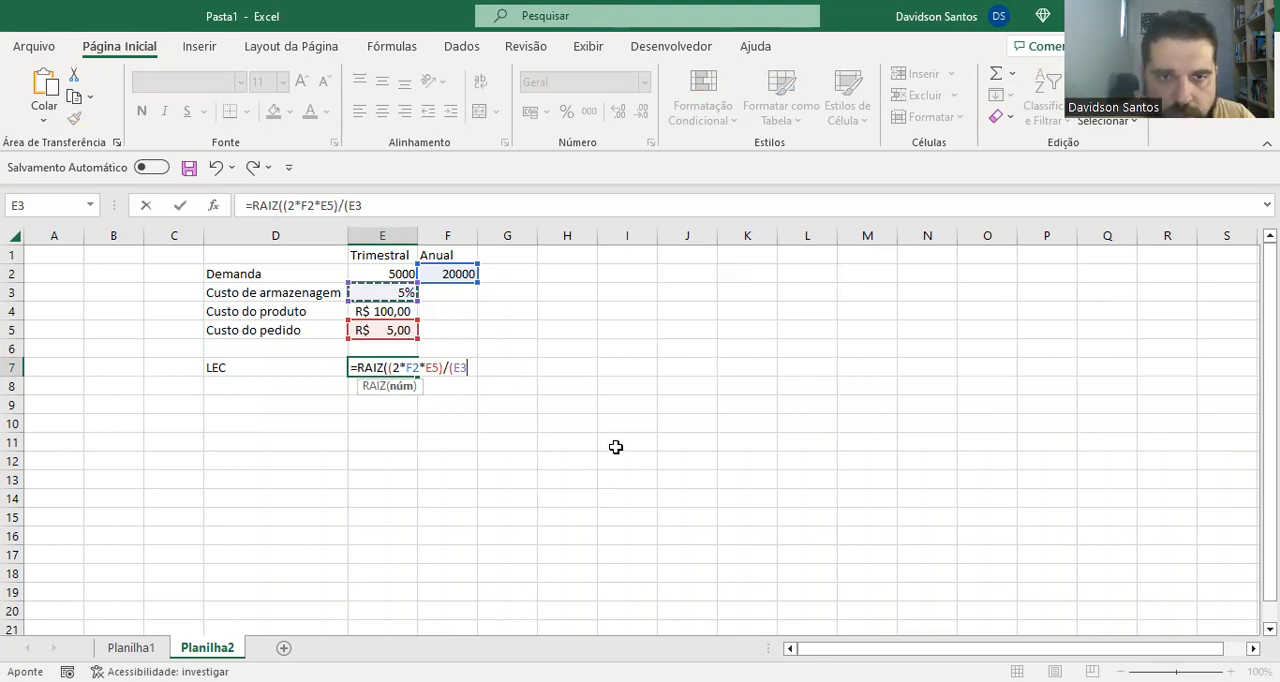
pyautogui.write('*')
pyautogui.press('Up')
pyautogui.press('Up')
pyautogui.press('Up')
pyautogui.write('))')
pyautogui.press('Return')
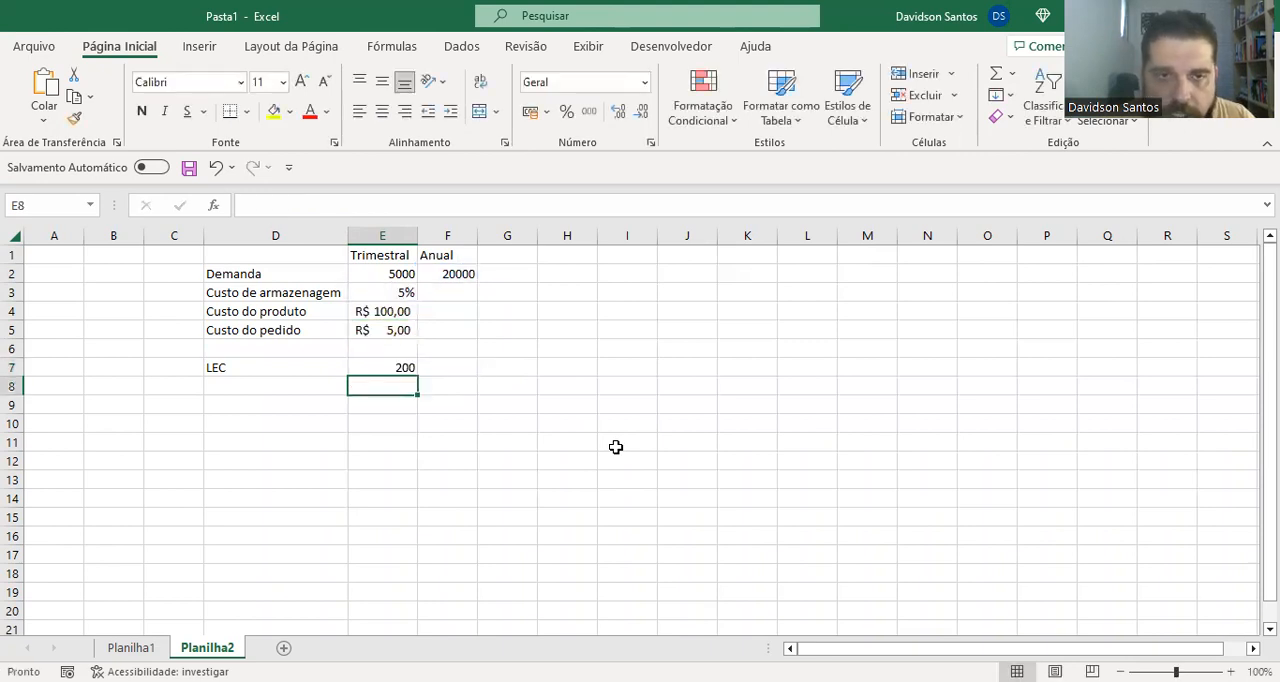
pyautogui.press('Up')
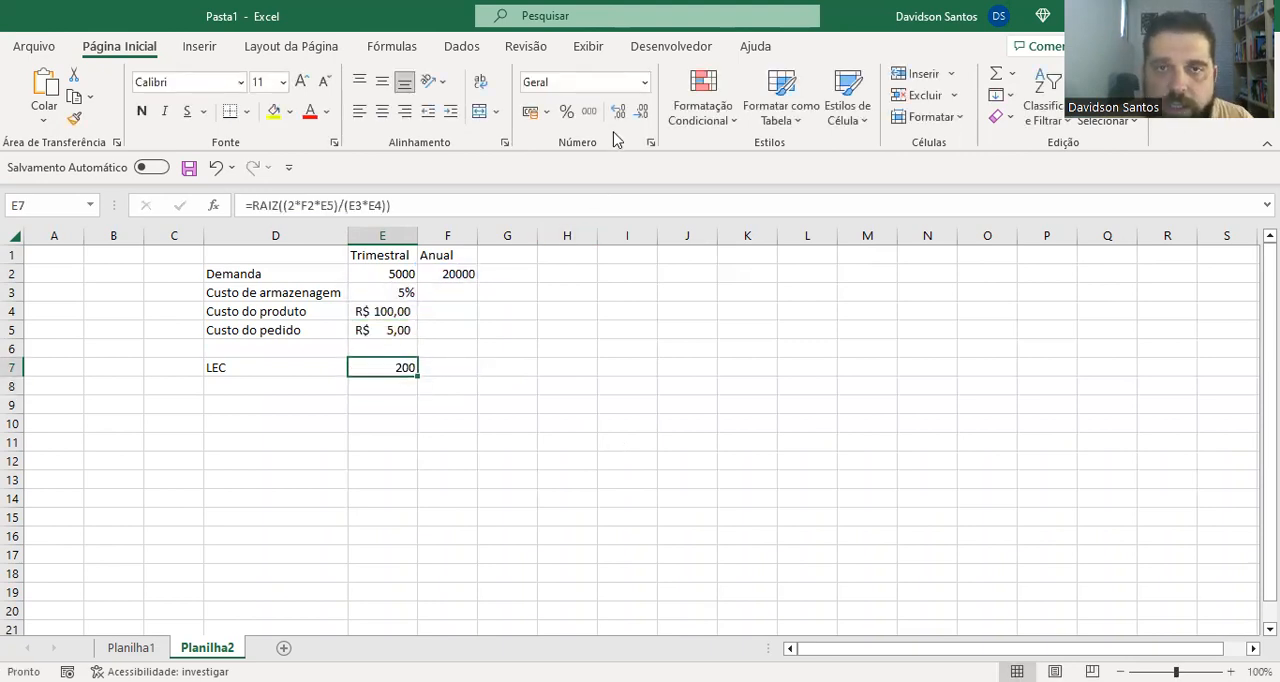
pyautogui.click(589, 111)
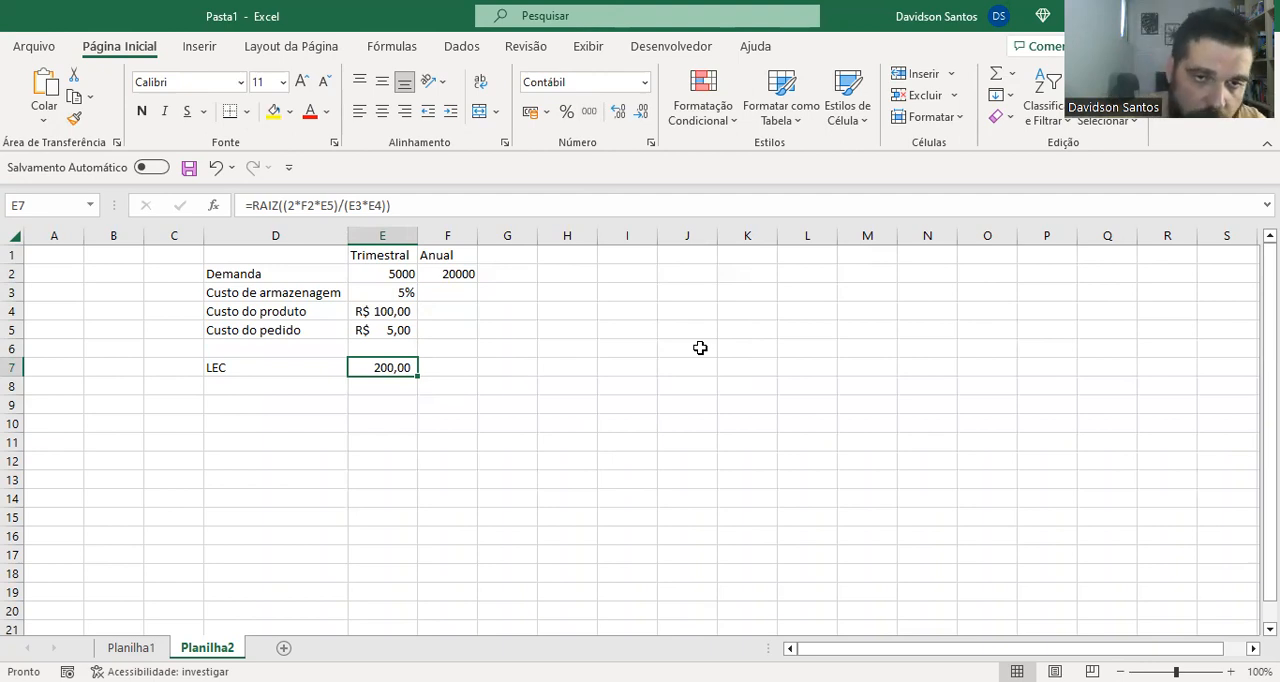
# Try a storage cost of 8% in E3 to test the LEC, and set it back to 5%
pyautogui.press('Up')
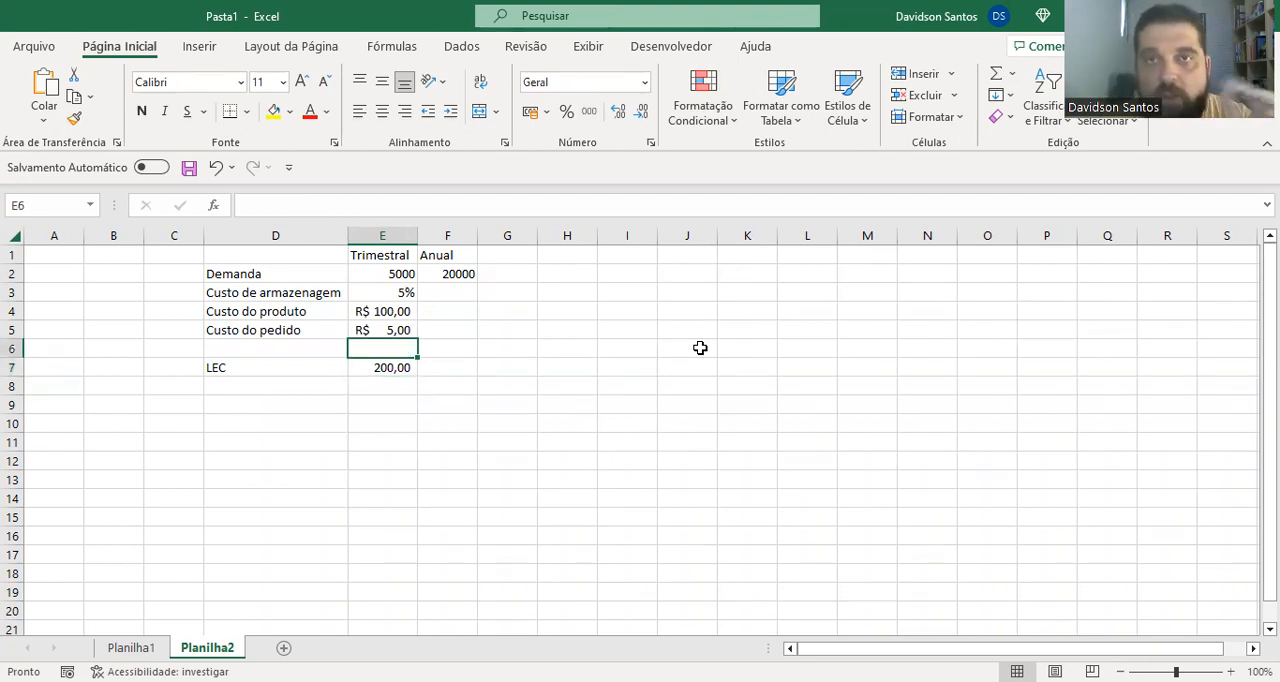
pyautogui.press('Up')
pyautogui.press('Up')
pyautogui.press('Up')
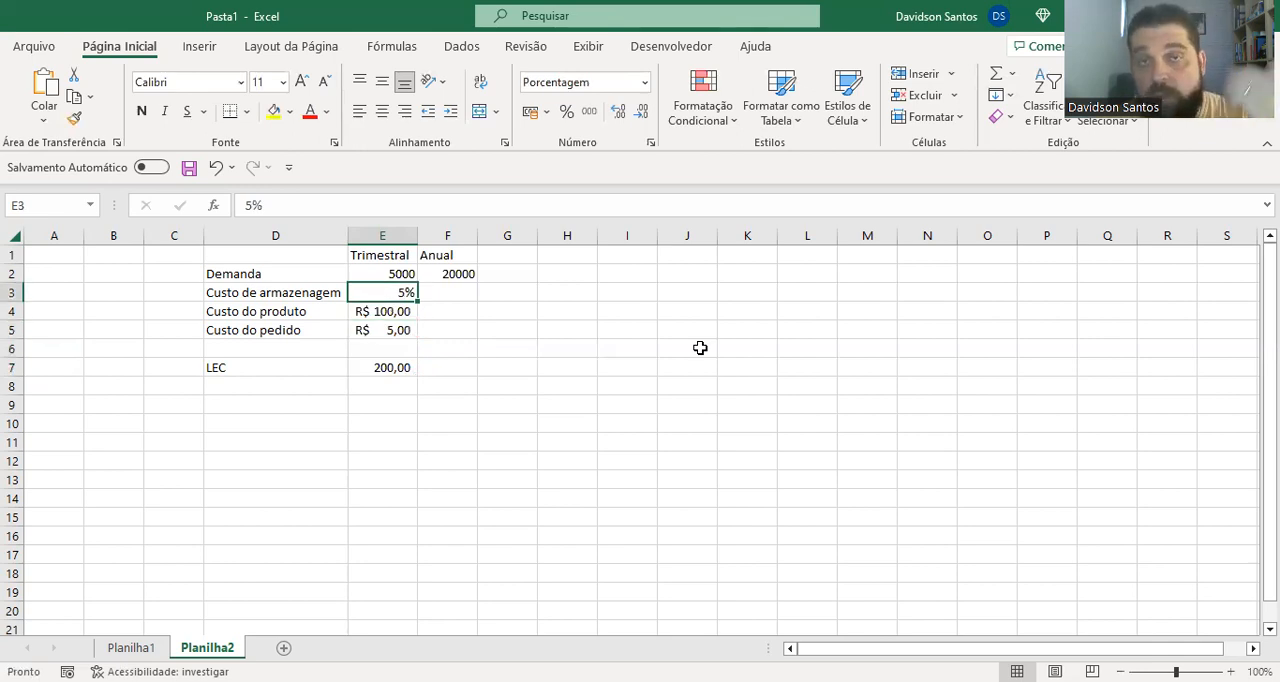
pyautogui.write('8')
pyautogui.press('Return')
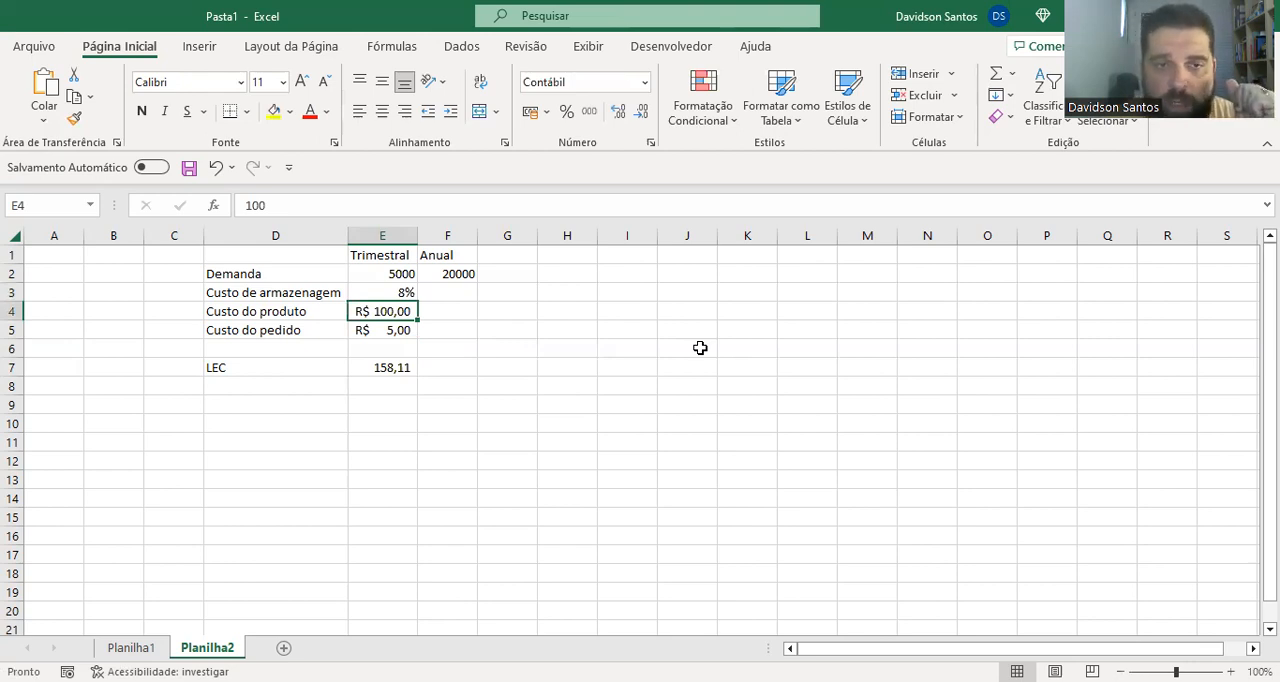
pyautogui.press('Up')
pyautogui.write('5')
pyautogui.press('Return')
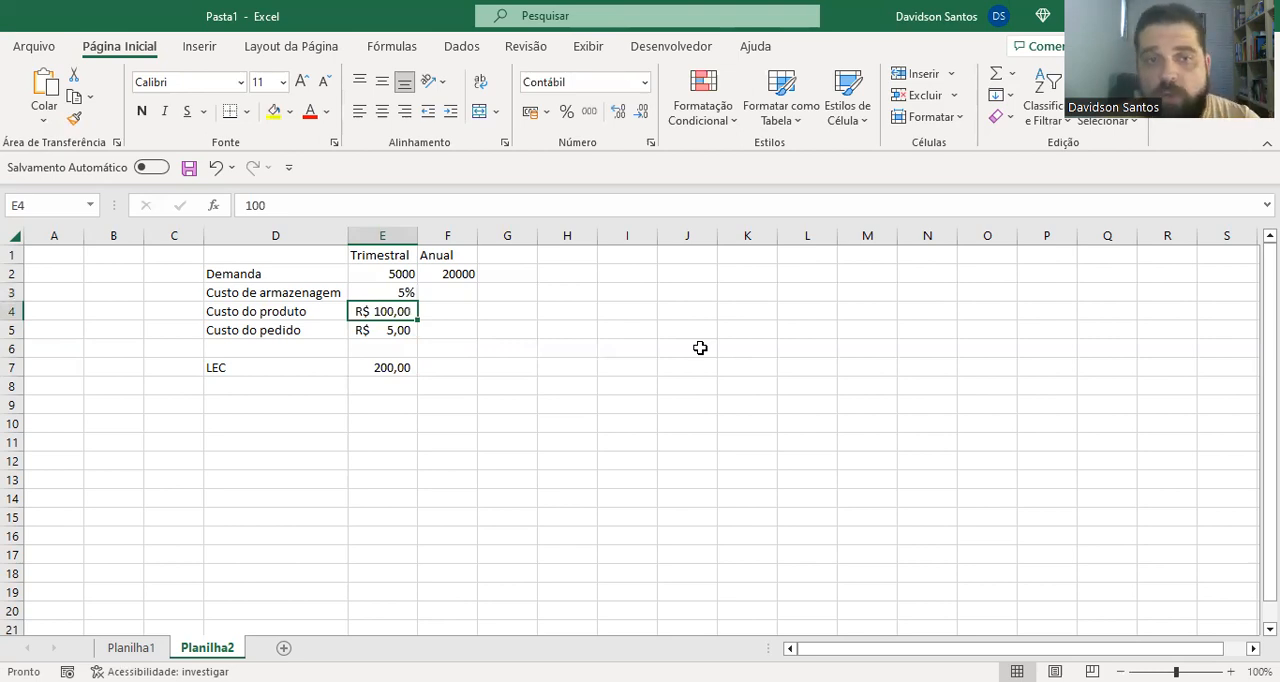
# Try a product cost of 120 in E4 and undo the change
pyautogui.write('120')
pyautogui.press('Return')
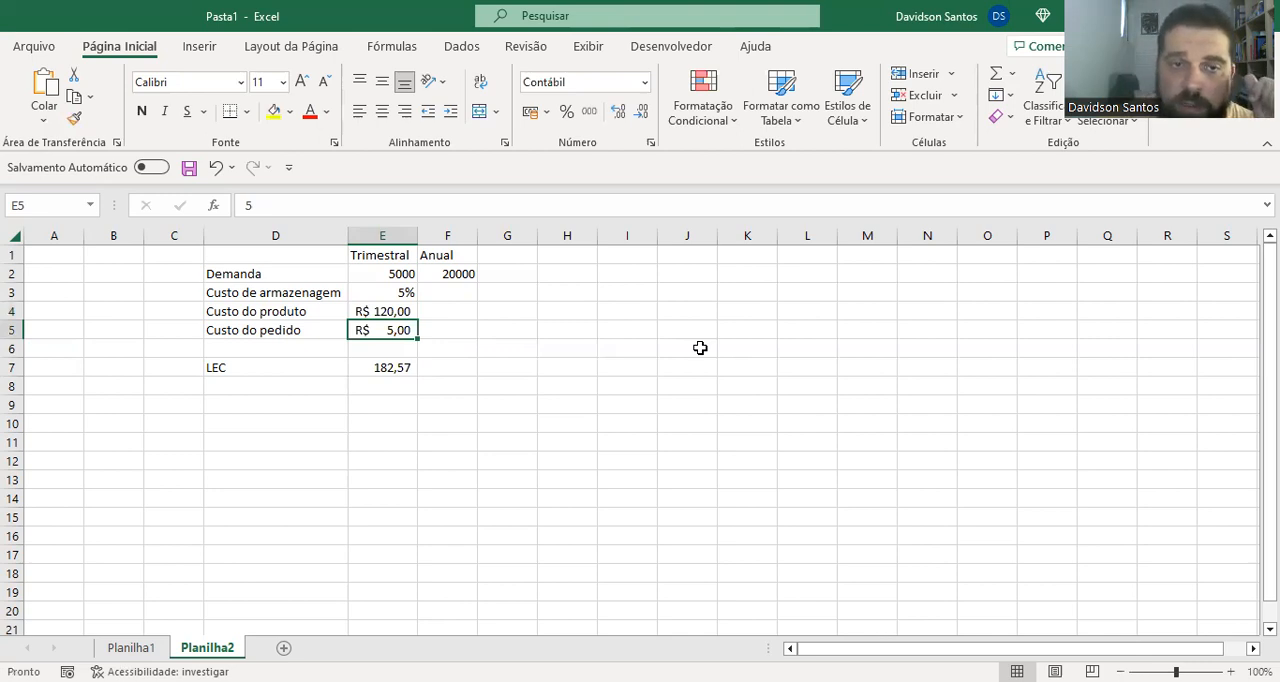
pyautogui.hotkey('ctrl', 'z')
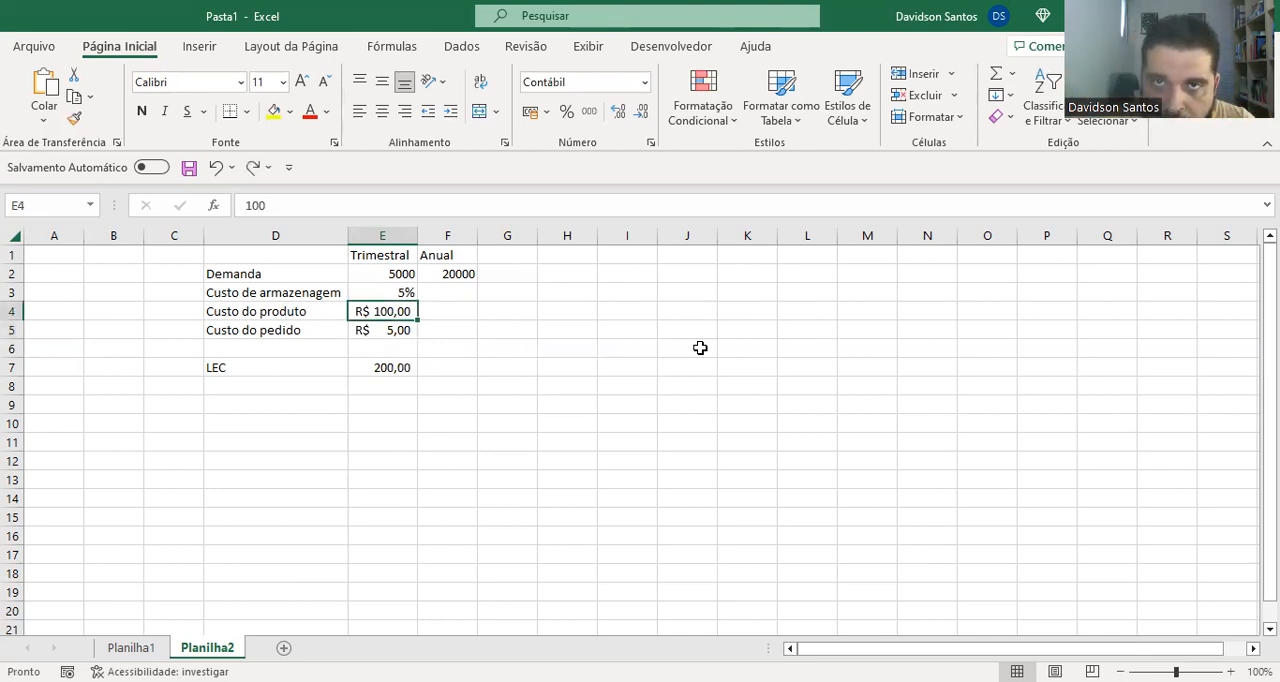
# Switch to Foxit Reader, check the answer to question 30 in the Gabarito PDF, and return to the 15_CST_LOGISTICA document
pyautogui.press('Down')
pyautogui.press('Down')
pyautogui.press('Down')
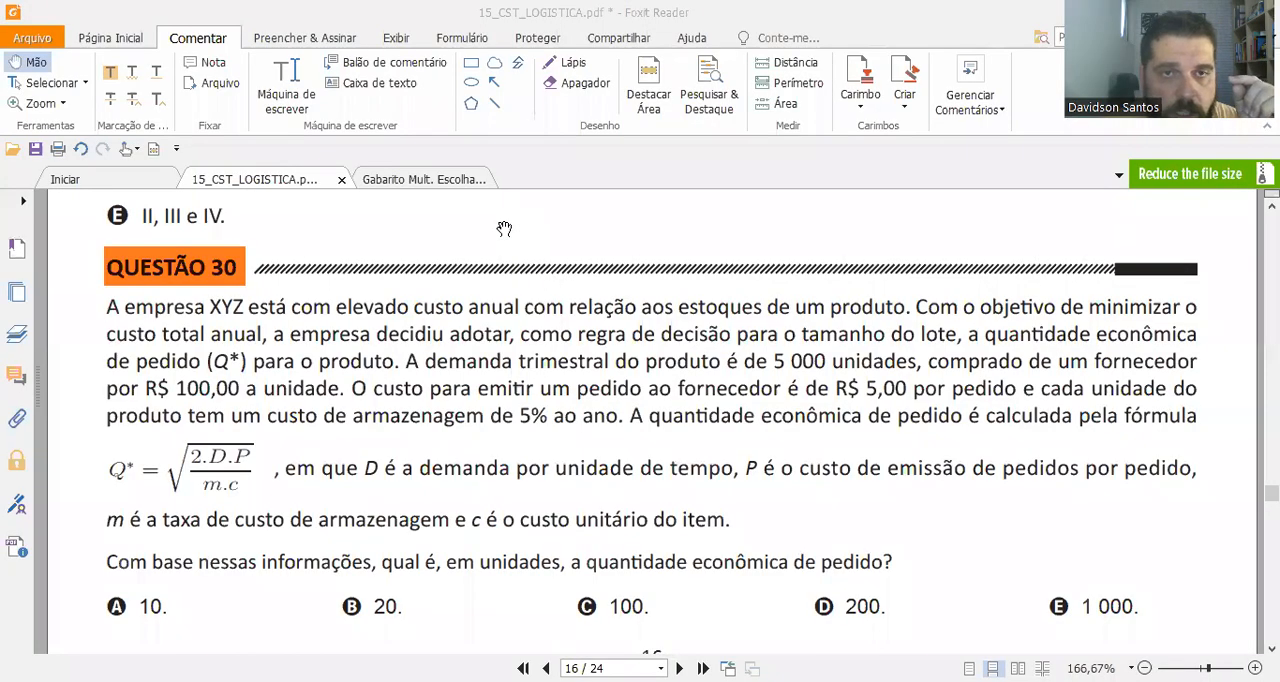
pyautogui.click(424, 180)
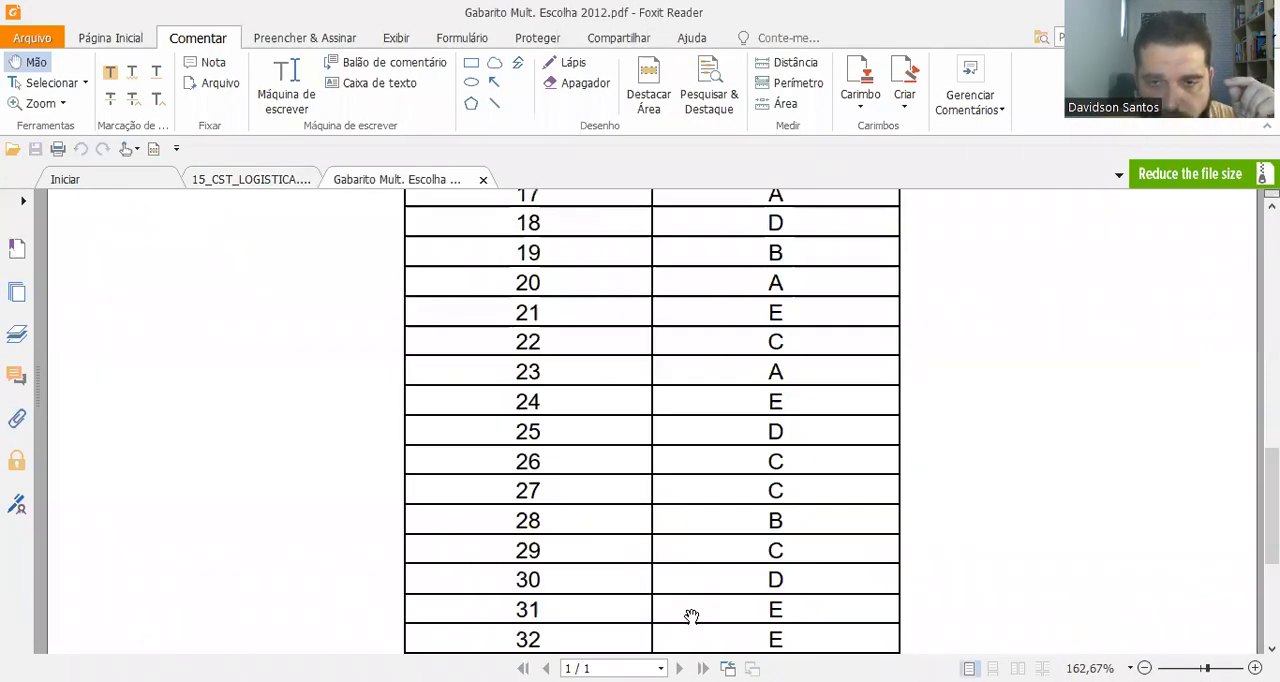
pyautogui.click(268, 181)
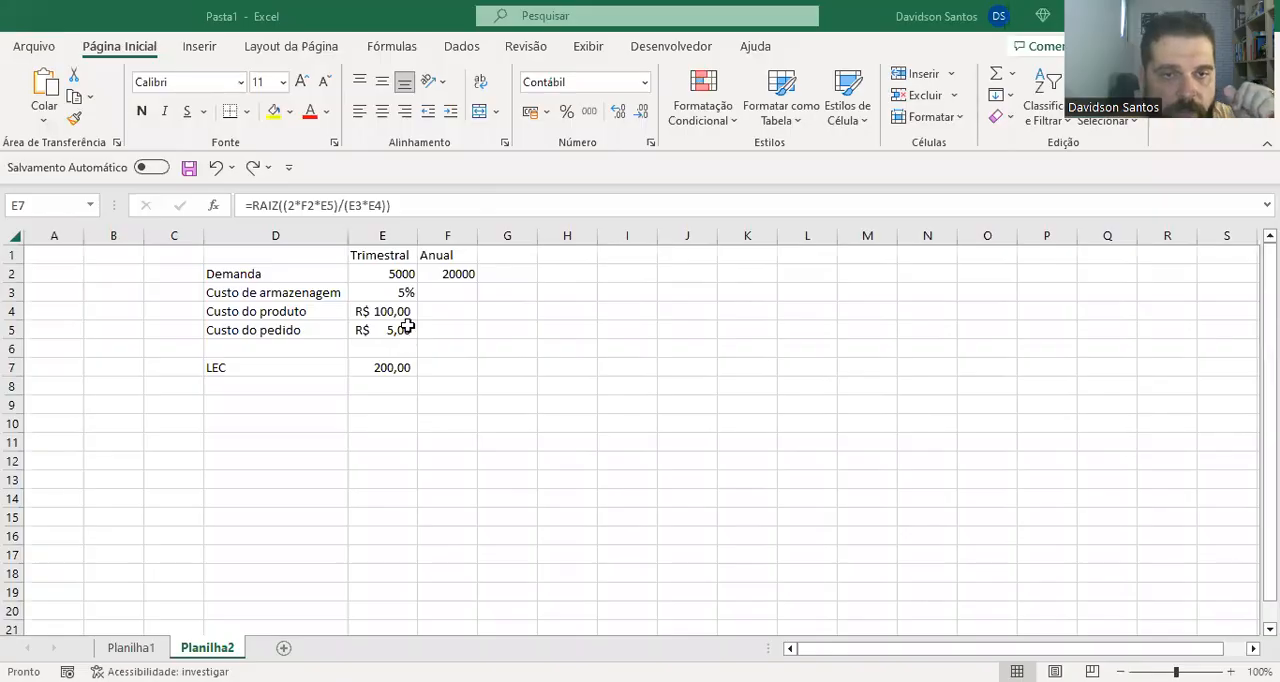
# Switch back to Excel and change the demand reference in the E7 LEC formula to the quarterly demand in E2
pyautogui.press('F2')
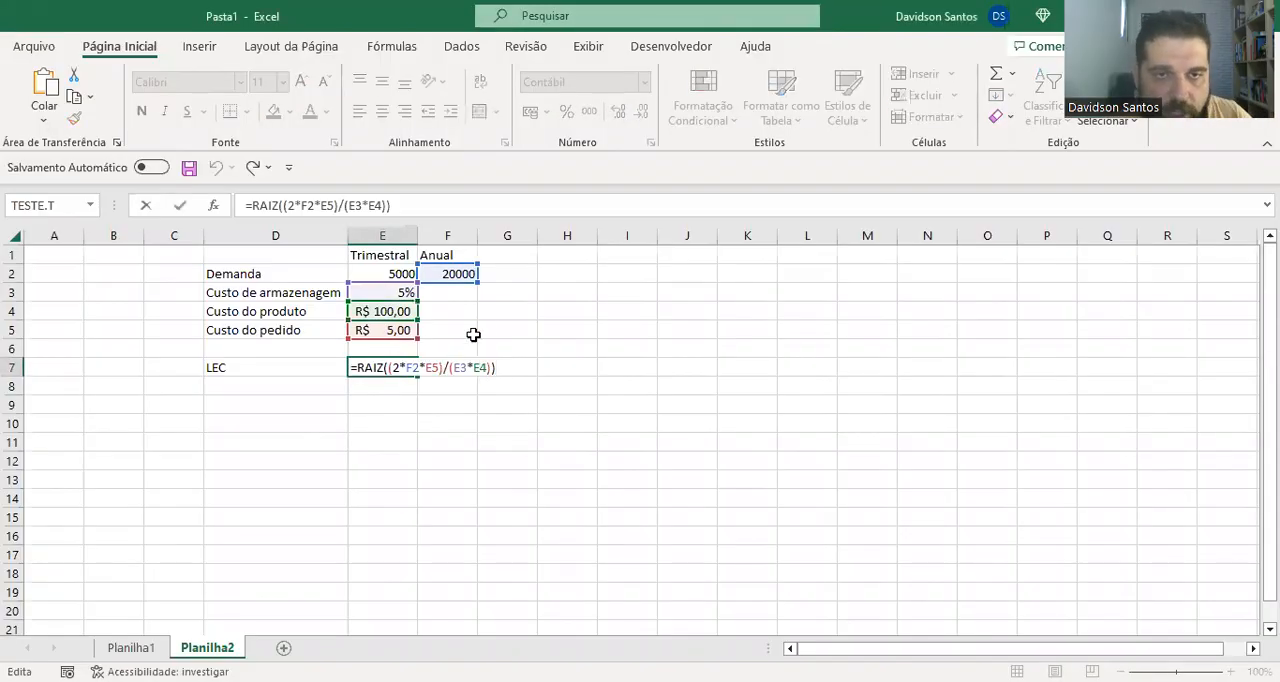
pyautogui.moveTo(453, 288); pyautogui.dragTo(393, 288)
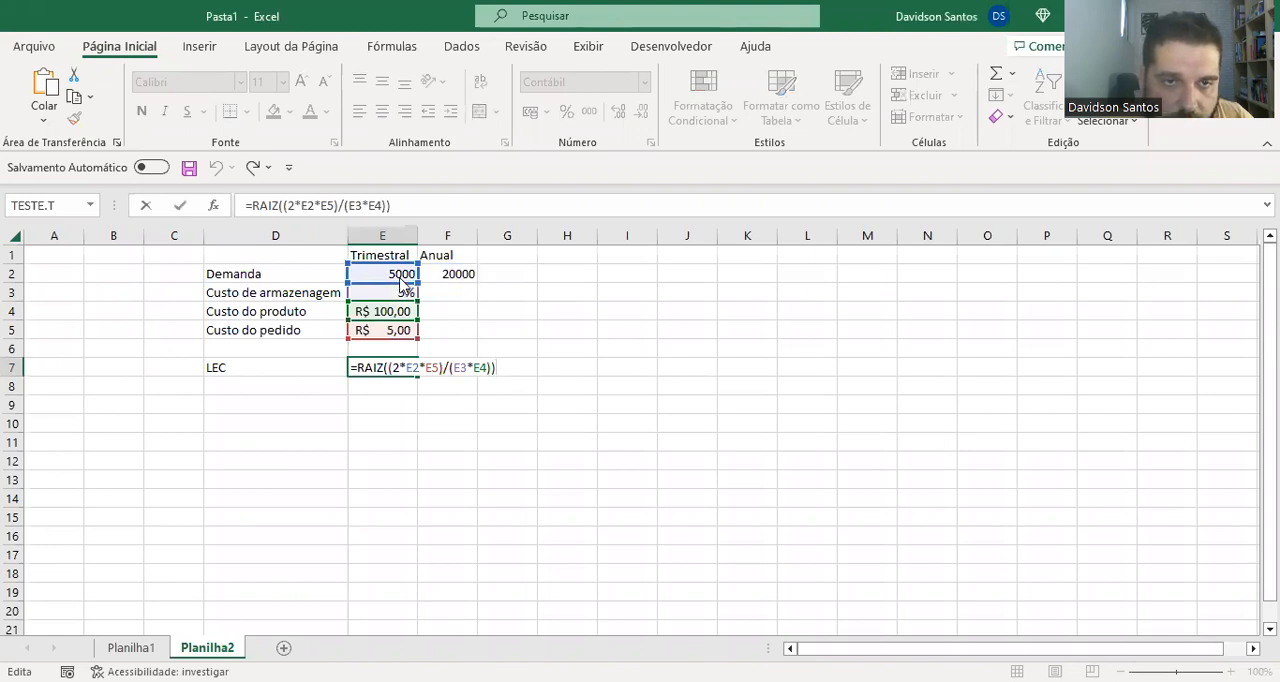
pyautogui.press('Return')
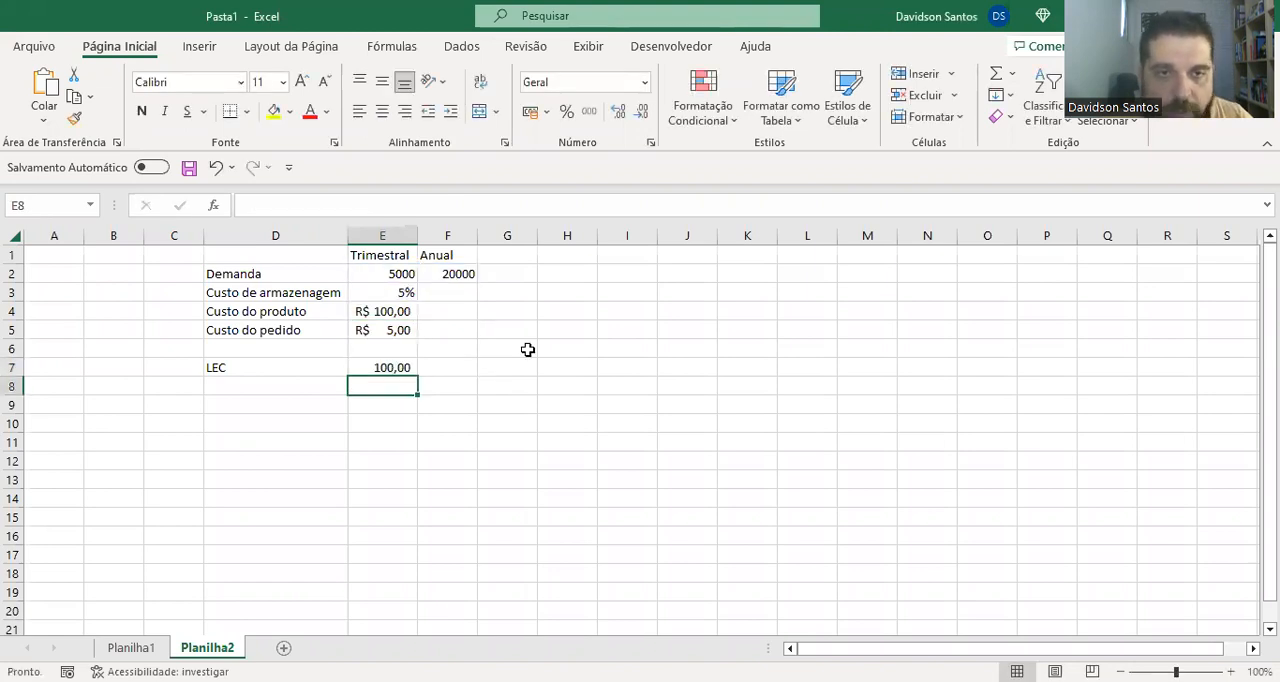
pyautogui.press('Up')
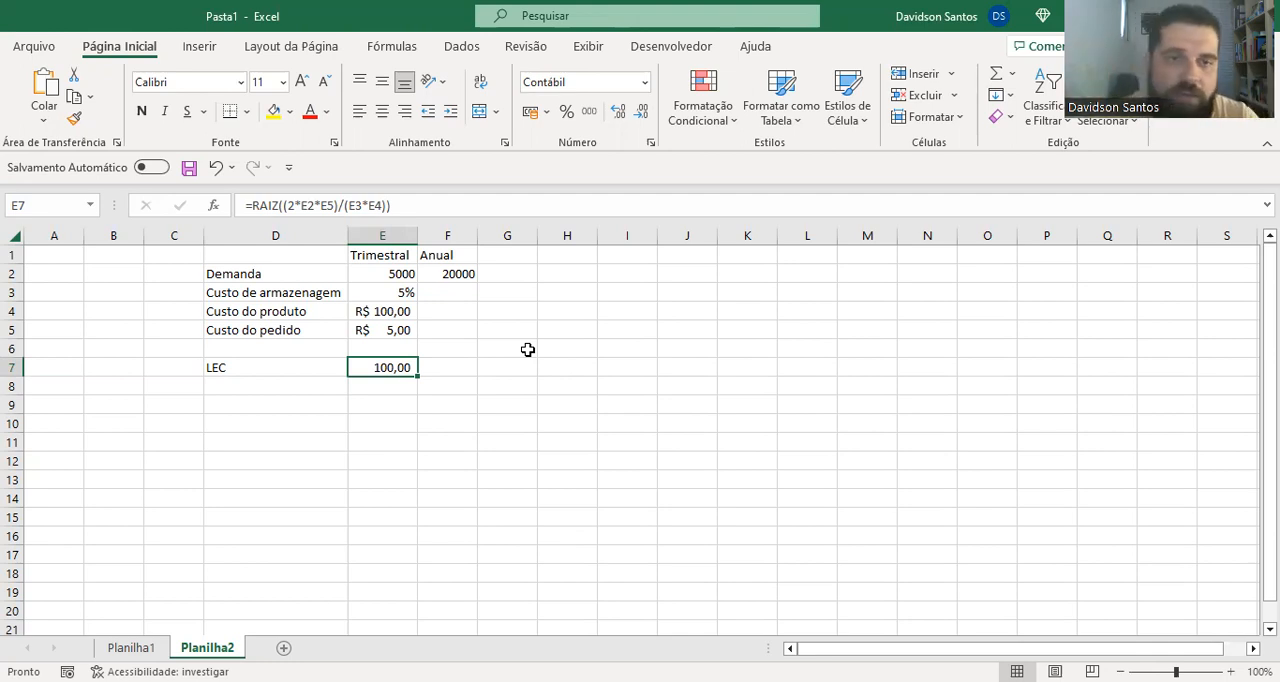
# Change the demand reference in the E7 LEC formula back to the annual demand in F2
pyautogui.press('F2')
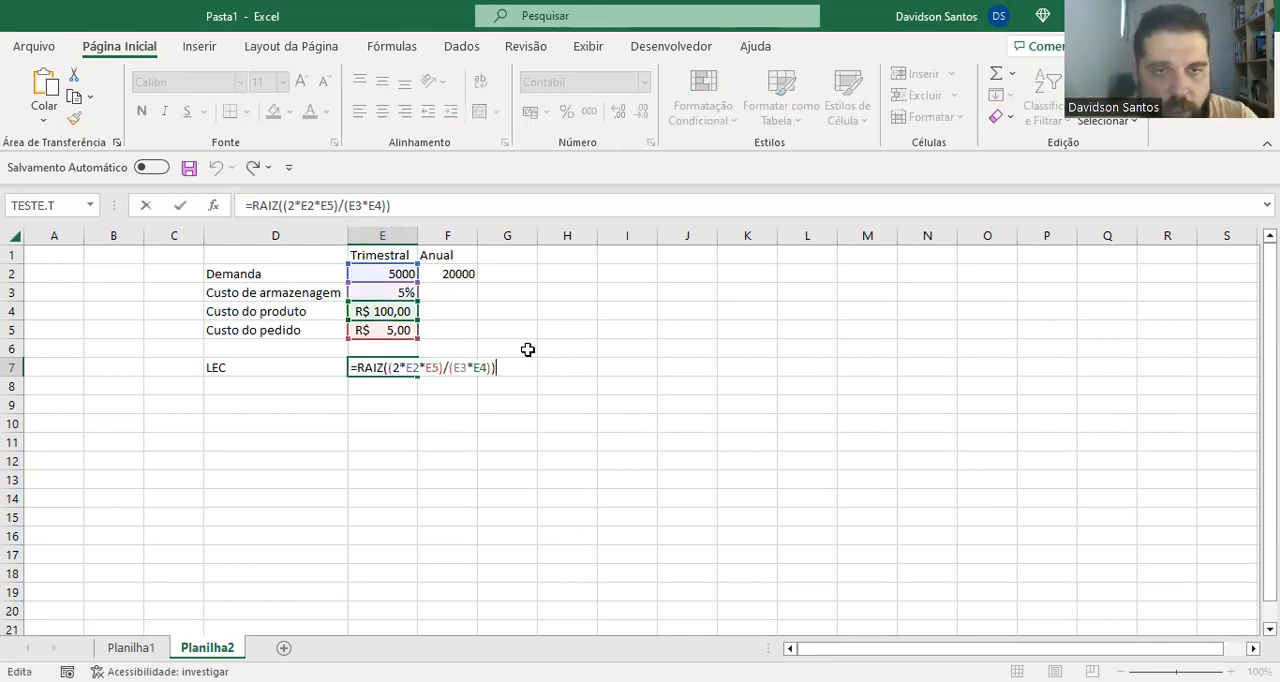
pyautogui.click(447, 273)
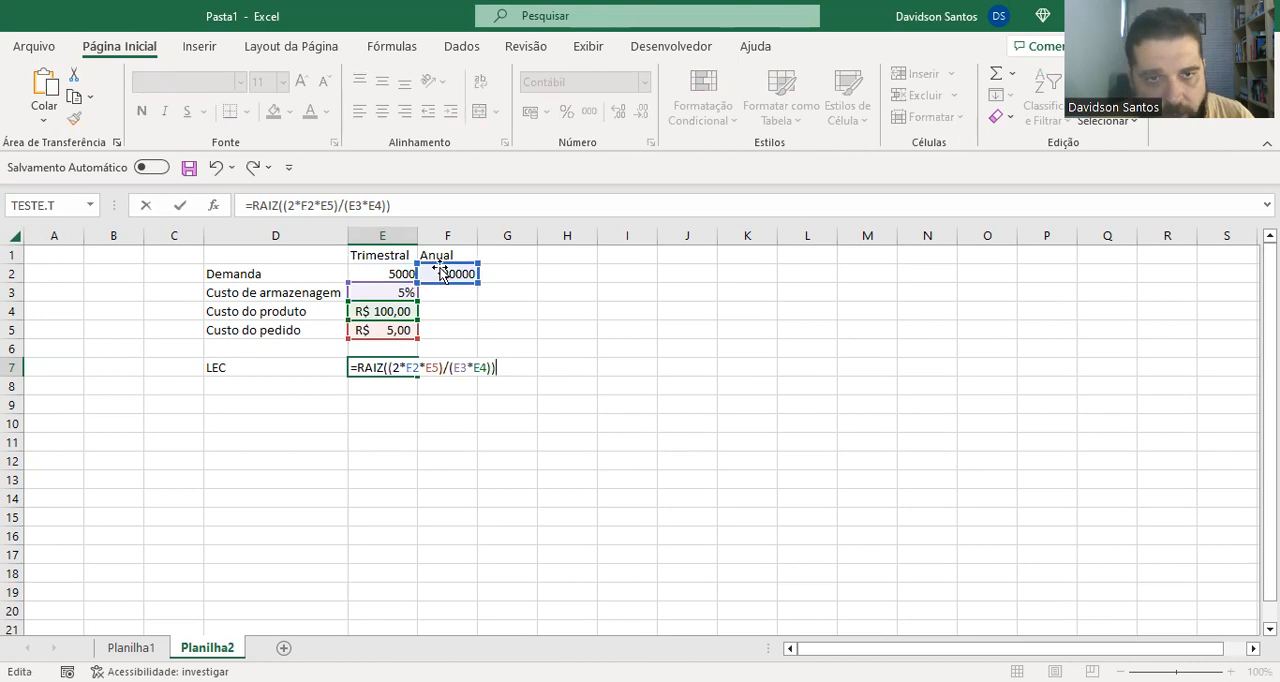
pyautogui.press('Return')
pyautogui.press('Up')
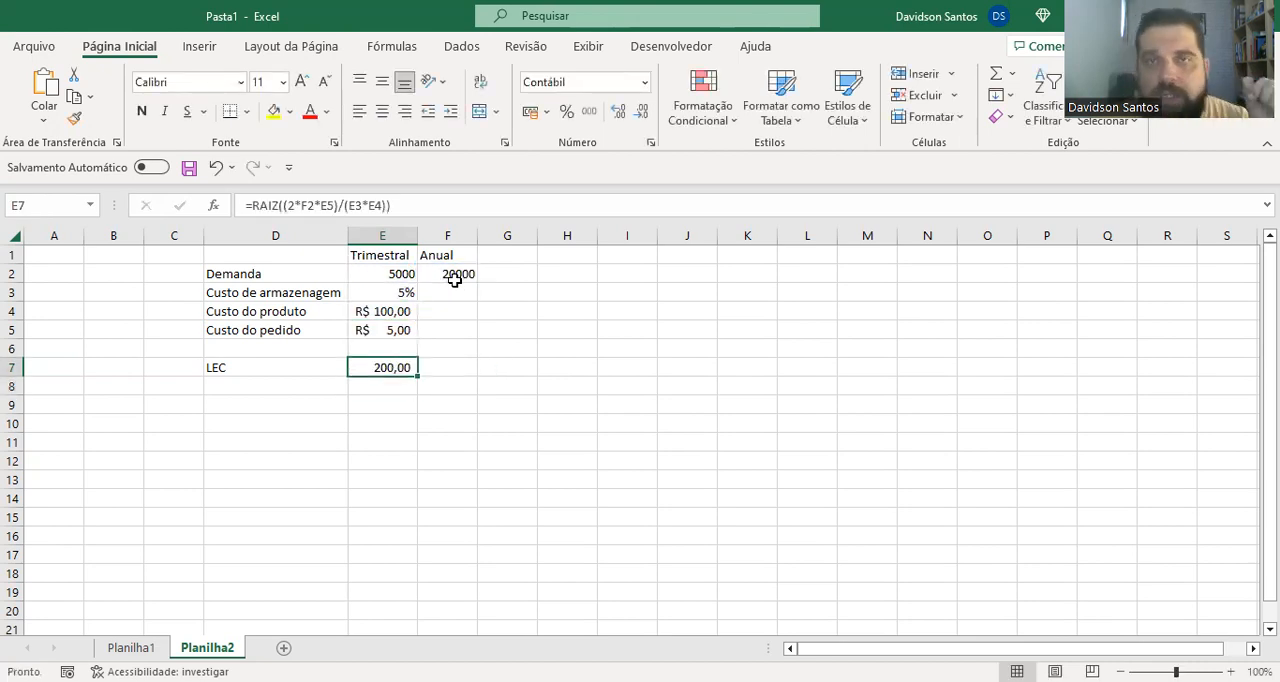
pyautogui.press('Right')
pyautogui.press('Right')
pyautogui.press('Right')
pyautogui.press('Up')
pyautogui.press('Up')
pyautogui.press('Up')
pyautogui.press('Up')
pyautogui.press('Up')
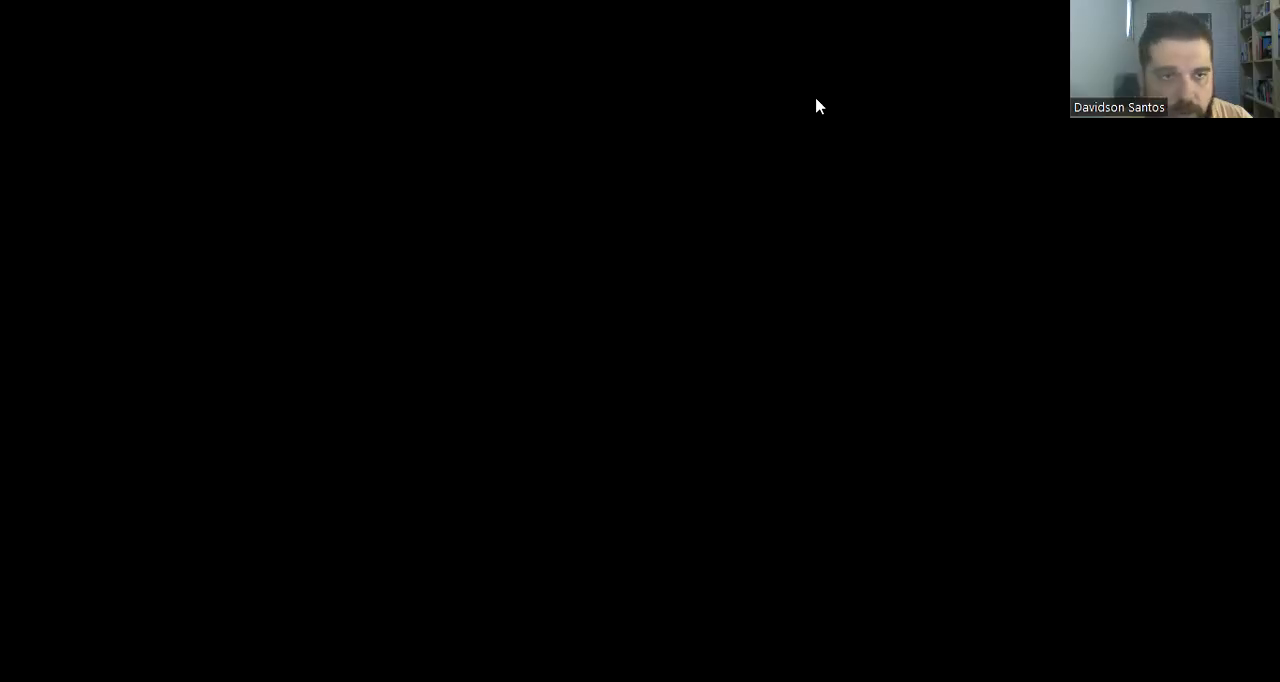
# Switch to Foxit Reader and go back to question 19 in the 15_CST_LOGISTICA document to read its statement
pyautogui.scroll(10, 650, 420)
pyautogui.scroll(15, 650, 420)
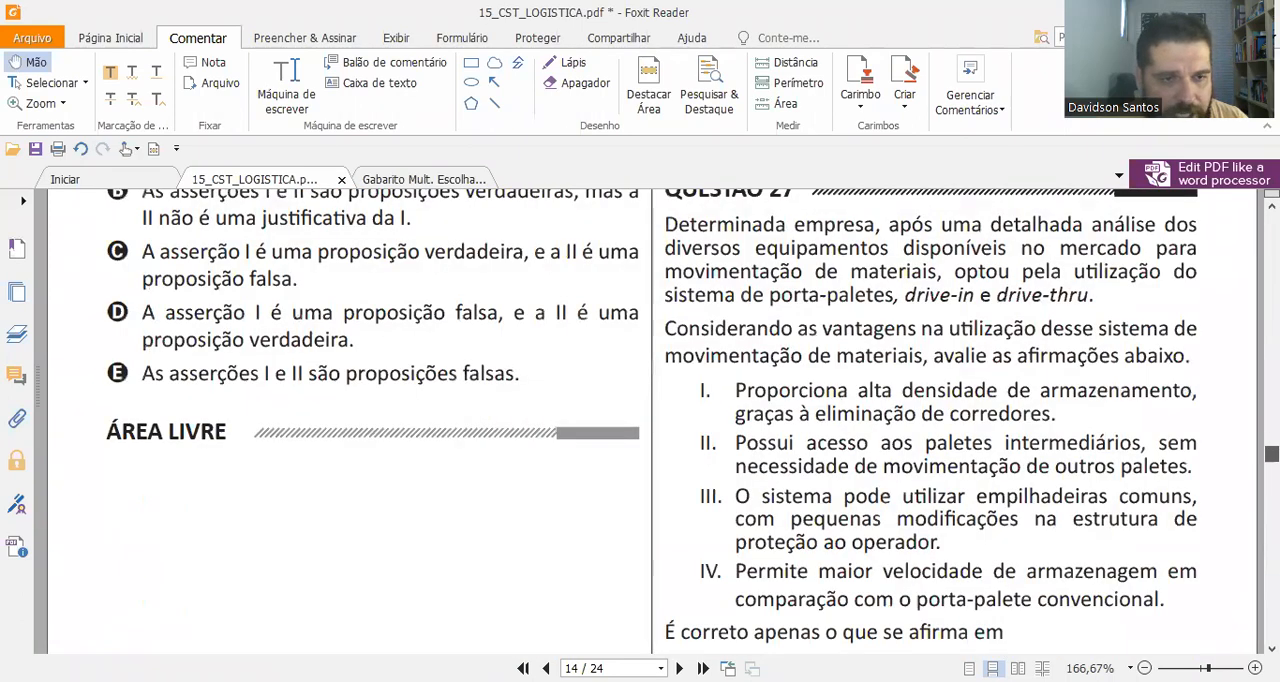
pyautogui.scroll(8, 650, 420)
pyautogui.scroll(8, 650, 420)
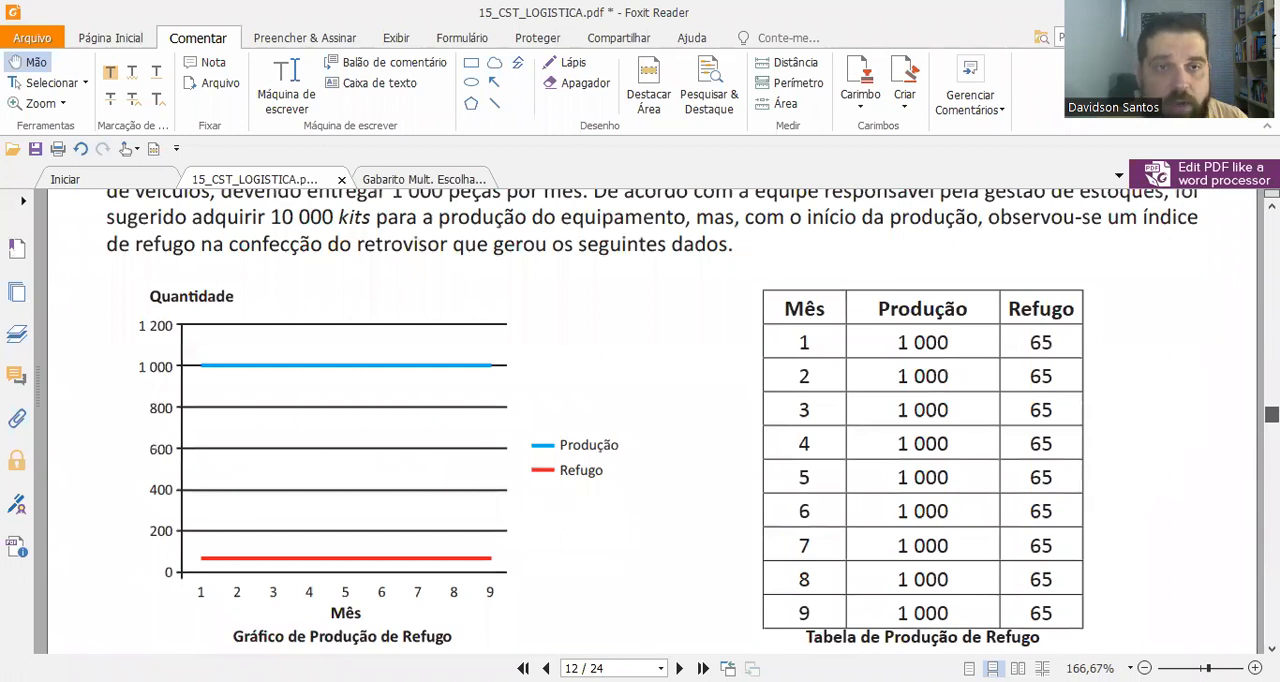
pyautogui.scroll(1, 1196, 348)
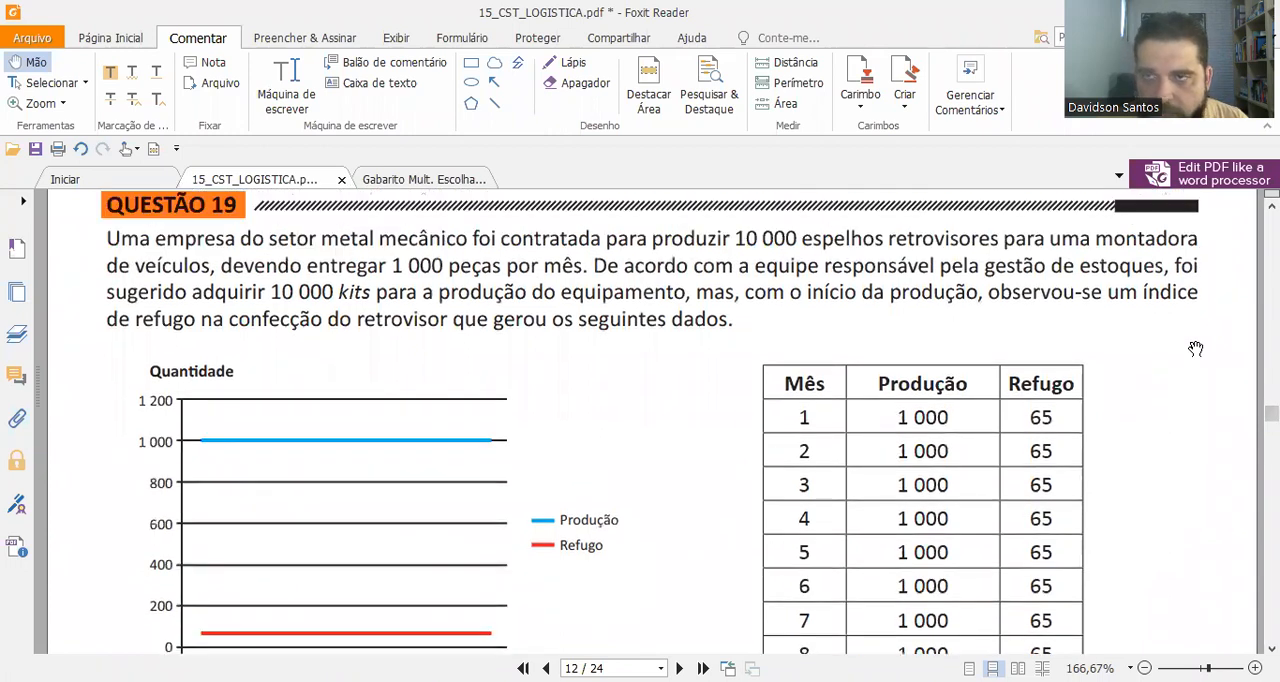